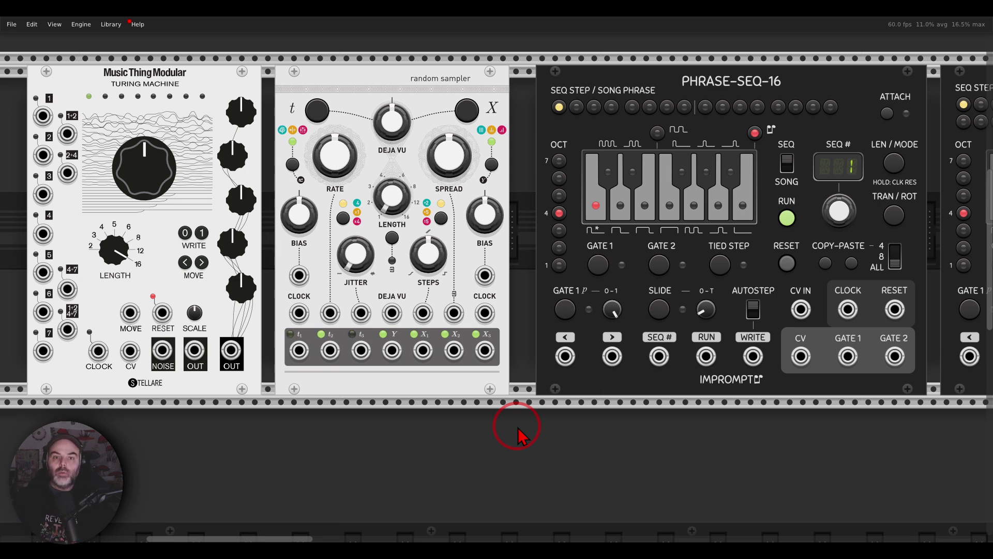
- Look over the Turing Machine, random sampler, Phrase-Seq-16, Phrase-Seq-32 and Foundry modules along the rack
{"action": "mouse_move", "coordinate": [202, 75]}
{"action": "left_mouse_down"}
{"action": "mouse_move", "coordinate": [132, 50]}
{"action": "mouse_move", "coordinate": [68, 77]}
{"action": "mouse_move", "coordinate": [133, 133]}
{"action": "mouse_move", "coordinate": [207, 119]}
{"action": "mouse_move", "coordinate": [214, 97]}
{"action": "mouse_move", "coordinate": [200, 76]}
{"action": "mouse_move", "coordinate": [210, 96]}
{"action": "left_mouse_up"}
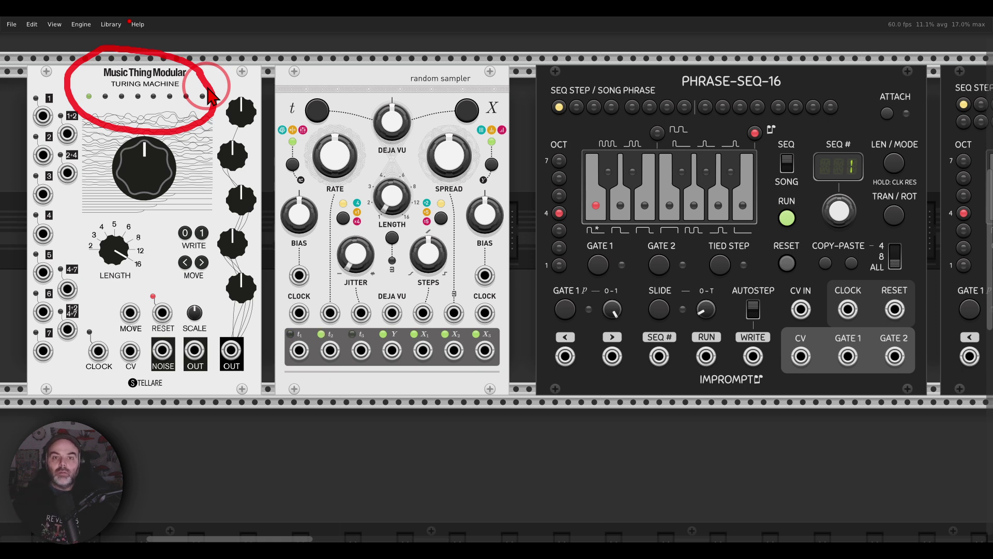
{"action": "key", "text": "Escape"}
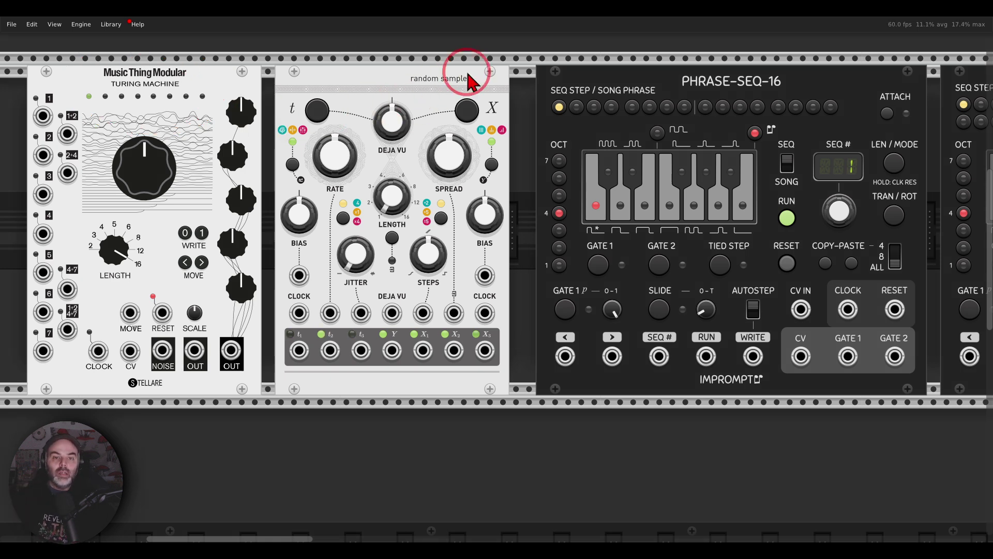
{"action": "mouse_move", "coordinate": [476, 59]}
{"action": "left_mouse_down"}
{"action": "mouse_move", "coordinate": [415, 109]}
{"action": "mouse_move", "coordinate": [480, 105]}
{"action": "mouse_move", "coordinate": [487, 72]}
{"action": "left_mouse_up"}
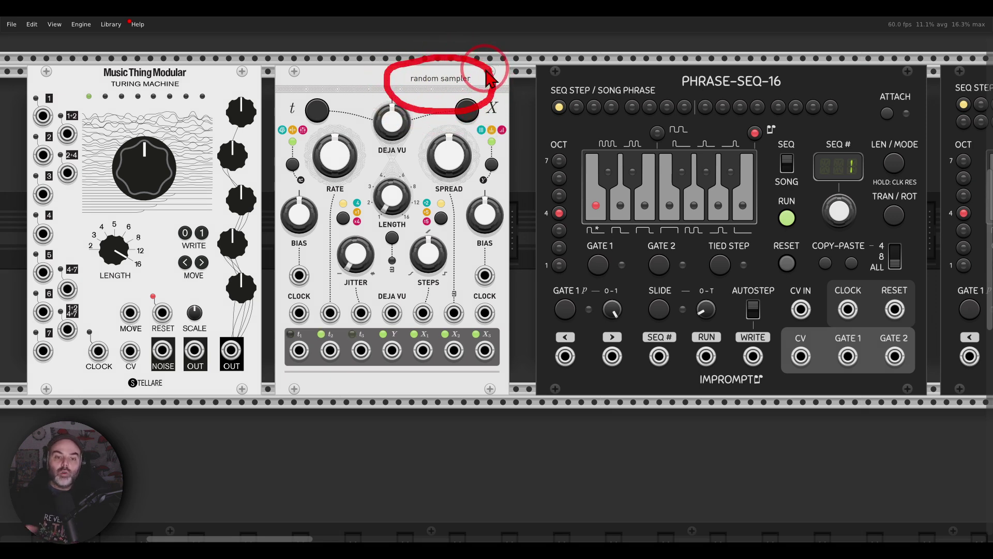
{"action": "key", "text": "Escape"}
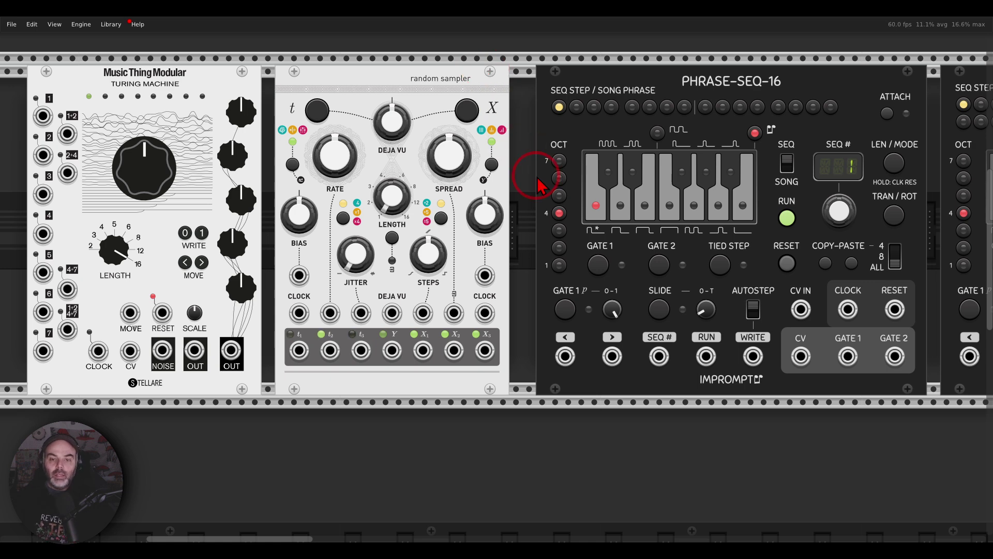
{"action": "left_click_drag", "start_coordinate": [541, 196], "coordinate": [254, 200]}
{"action": "mouse_move", "coordinate": [498, 63]}
{"action": "left_mouse_down"}
{"action": "mouse_move", "coordinate": [442, 58]}
{"action": "mouse_move", "coordinate": [371, 95]}
{"action": "mouse_move", "coordinate": [529, 117]}
{"action": "left_mouse_up"}
{"action": "key", "text": "Escape"}
{"action": "left_click_drag", "start_coordinate": [639, 157], "coordinate": [212, 163]}
{"action": "mouse_move", "coordinate": [491, 86]}
{"action": "left_mouse_down"}
{"action": "mouse_move", "coordinate": [477, 66]}
{"action": "mouse_move", "coordinate": [369, 96]}
{"action": "mouse_move", "coordinate": [493, 138]}
{"action": "mouse_move", "coordinate": [510, 71]}
{"action": "left_mouse_up"}
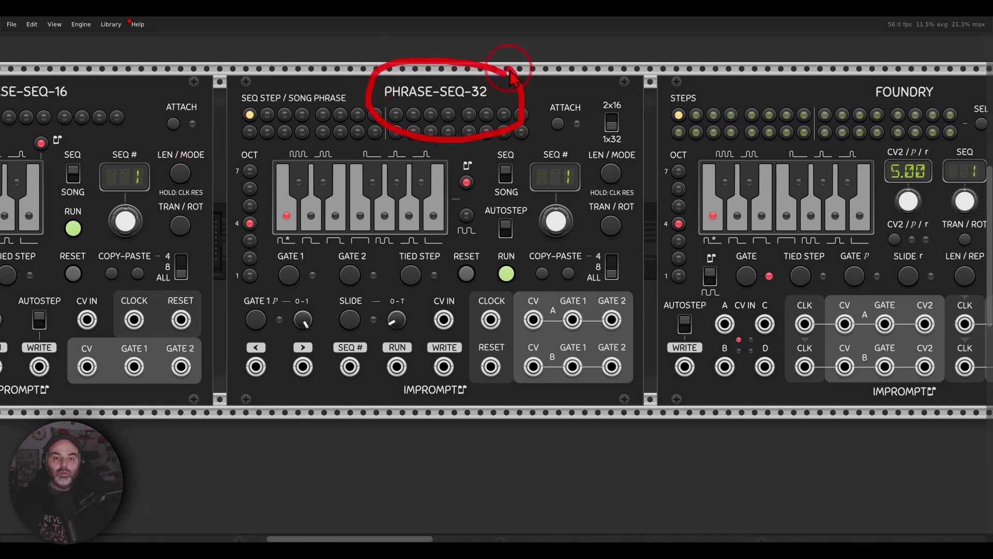
{"action": "key", "text": "Escape"}
{"action": "scroll", "coordinate": [598, 150], "scroll_direction": "right", "scroll_amount": 7}
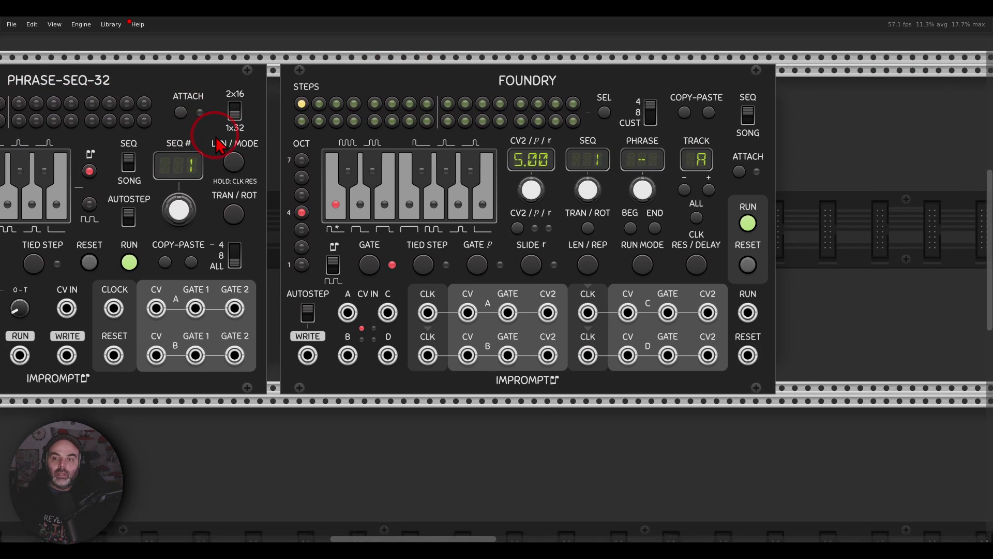
{"action": "left_click_drag", "start_coordinate": [449, 141], "coordinate": [489, 126]}
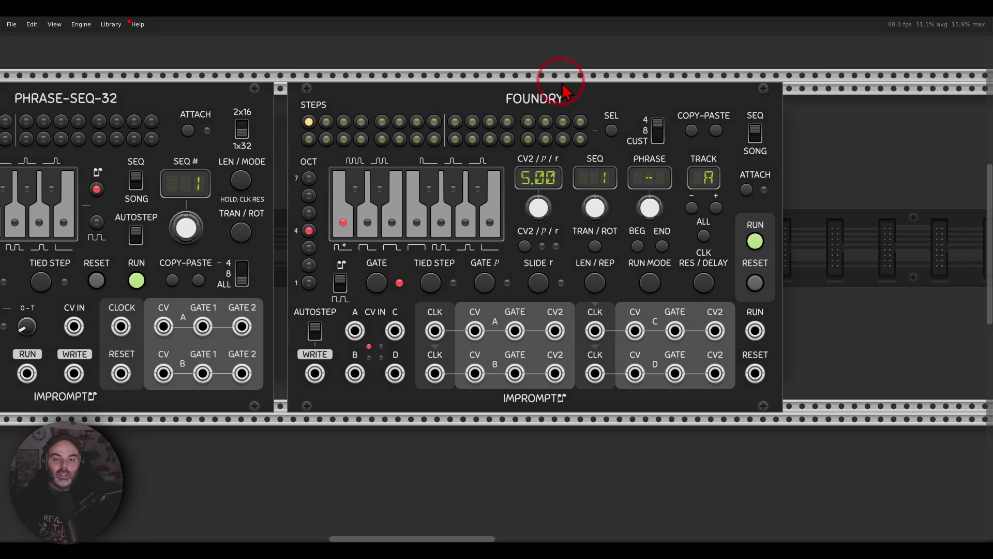
{"action": "mouse_move", "coordinate": [564, 91]}
{"action": "left_mouse_down"}
{"action": "mouse_move", "coordinate": [502, 122]}
{"action": "mouse_move", "coordinate": [595, 93]}
{"action": "mouse_move", "coordinate": [576, 80]}
{"action": "left_mouse_up"}
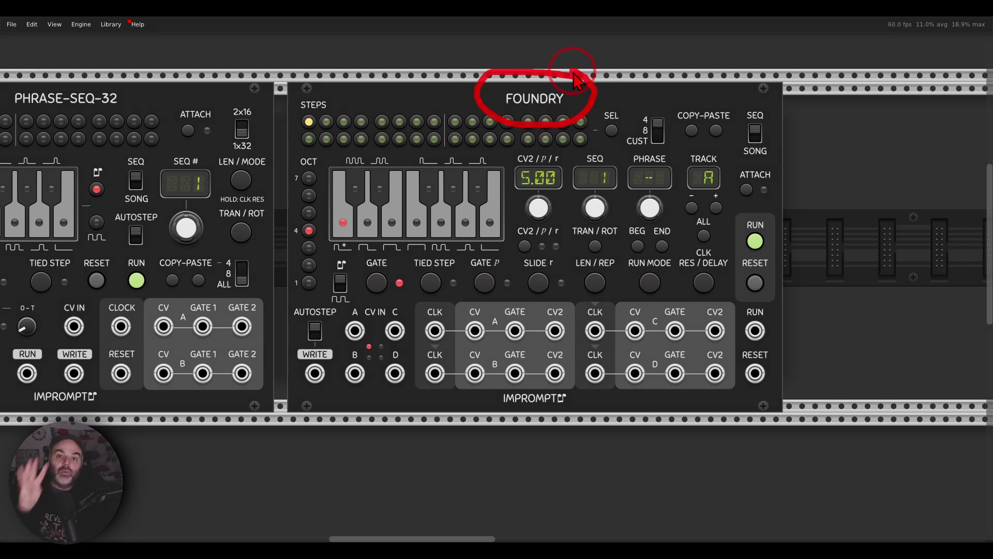
{"action": "key", "text": "Escape"}
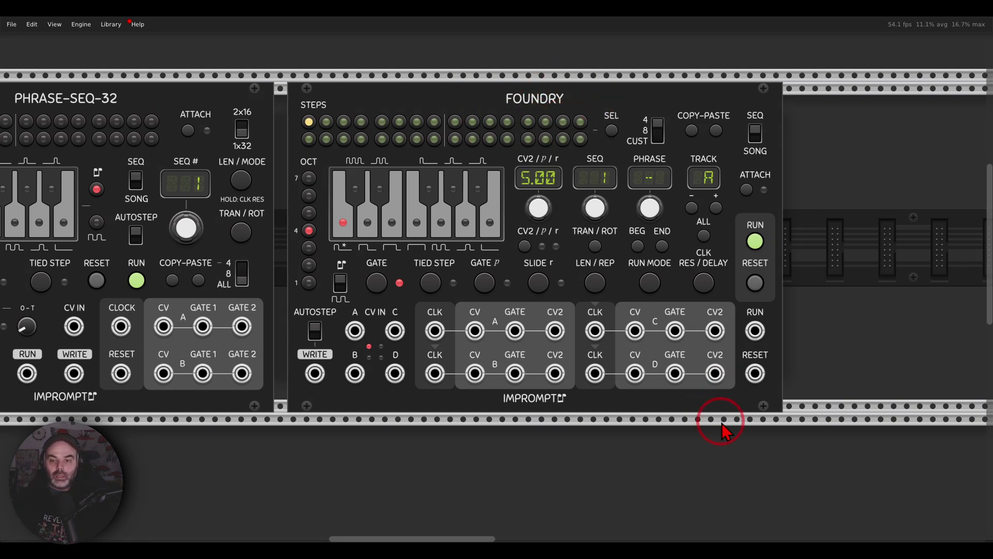
- Examine the patch from the Random, VCA, QNT and Phrase-Seq-16 modules through to the Bleak, Nitrous, Slap and Addr-Seq modules
{"action": "left_click_drag", "start_coordinate": [722, 429], "coordinate": [304, 240]}
{"action": "left_click_drag", "start_coordinate": [632, 399], "coordinate": [199, 340]}
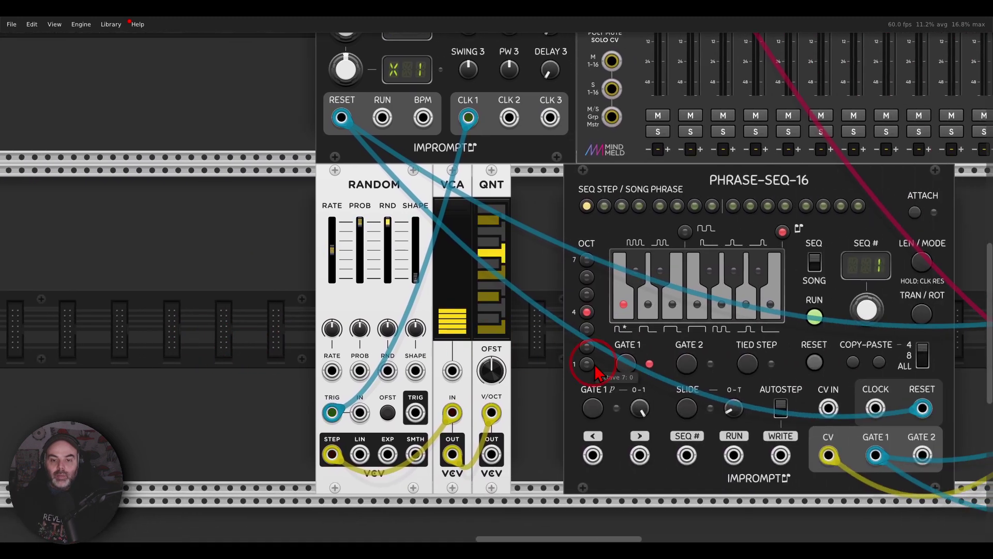
{"action": "left_click_drag", "start_coordinate": [577, 360], "coordinate": [448, 310]}
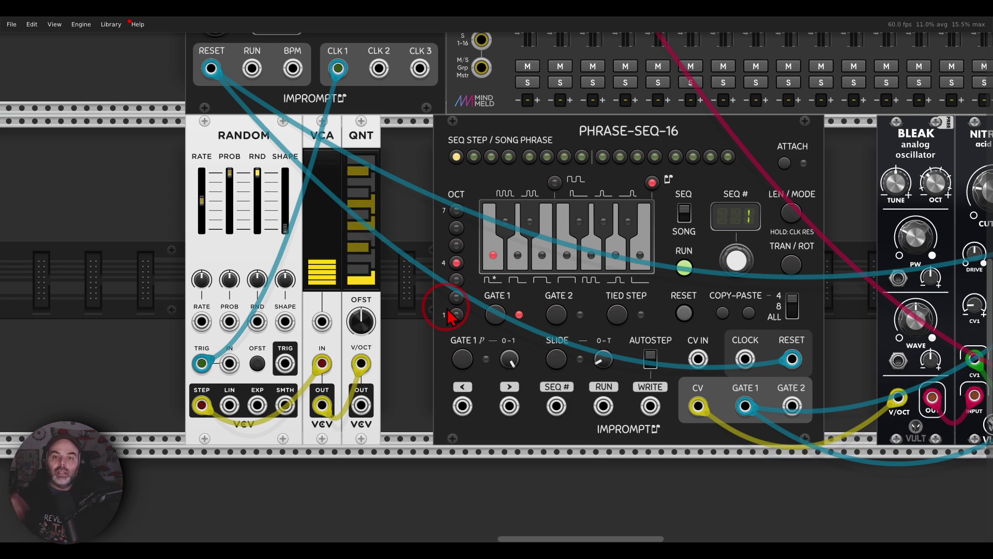
{"action": "mouse_move", "coordinate": [705, 123]}
{"action": "left_mouse_down"}
{"action": "mouse_move", "coordinate": [666, 166]}
{"action": "mouse_move", "coordinate": [695, 115]}
{"action": "left_mouse_up"}
{"action": "left_click_drag", "start_coordinate": [763, 192], "coordinate": [443, 200]}
{"action": "left_click_drag", "start_coordinate": [582, 192], "coordinate": [451, 187]}
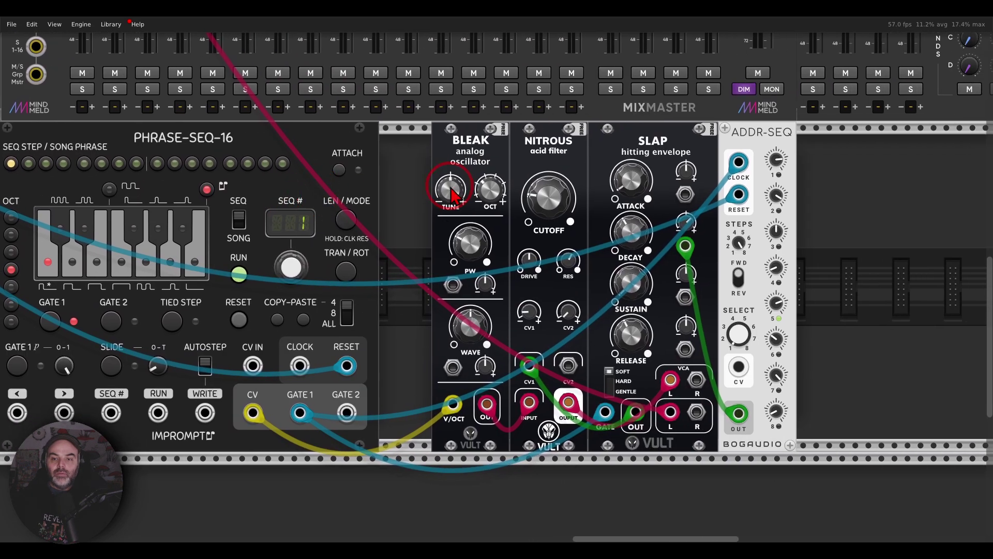
{"action": "mouse_move", "coordinate": [827, 136]}
{"action": "left_mouse_down"}
{"action": "mouse_move", "coordinate": [469, 88]}
{"action": "mouse_move", "coordinate": [383, 155]}
{"action": "mouse_move", "coordinate": [510, 282]}
{"action": "mouse_move", "coordinate": [821, 176]}
{"action": "left_mouse_up"}
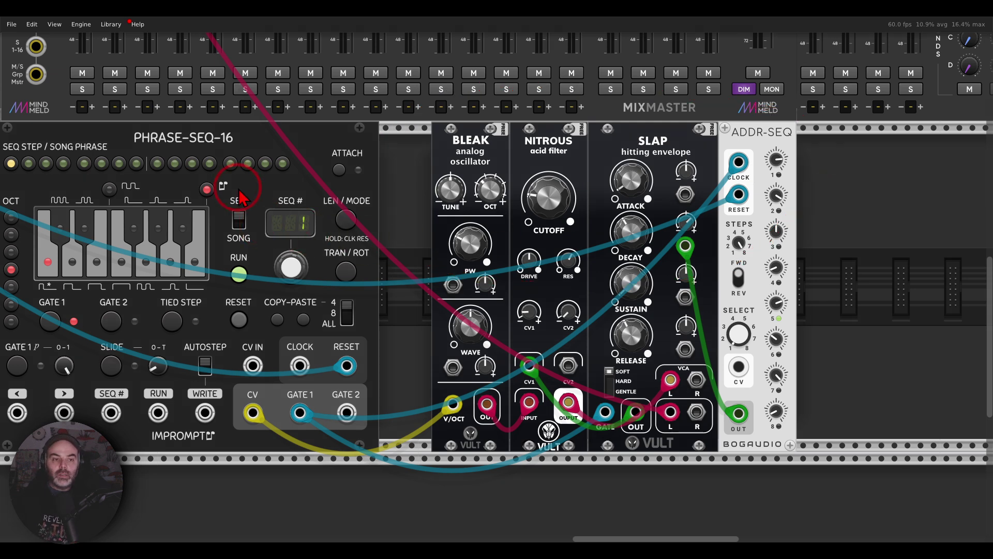
{"action": "left_click_drag", "start_coordinate": [239, 197], "coordinate": [655, 168]}
- Enable AutoSeq when writing via CV inputs on the Phrase-Seq-16
{"action": "right_click", "coordinate": [609, 258]}
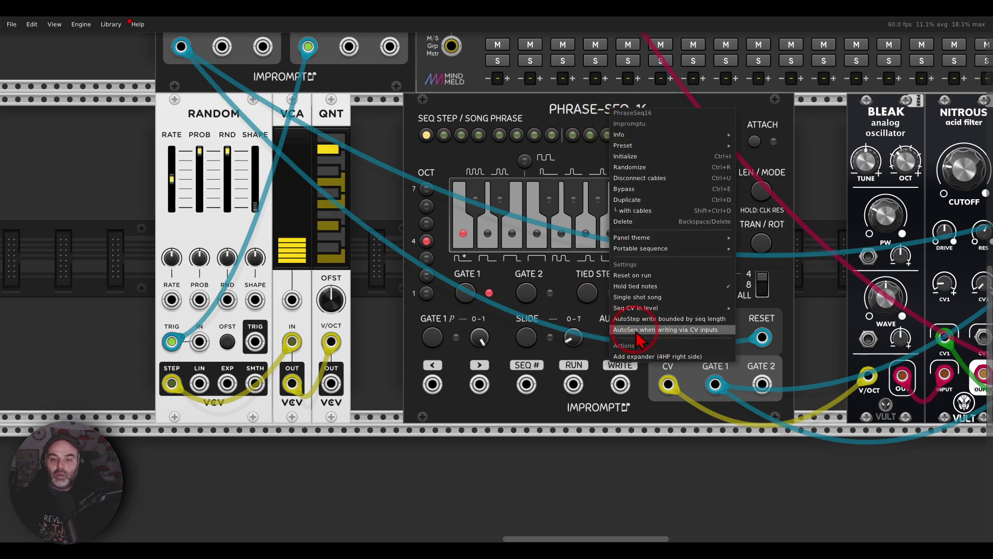
{"action": "left_click", "coordinate": [688, 330]}
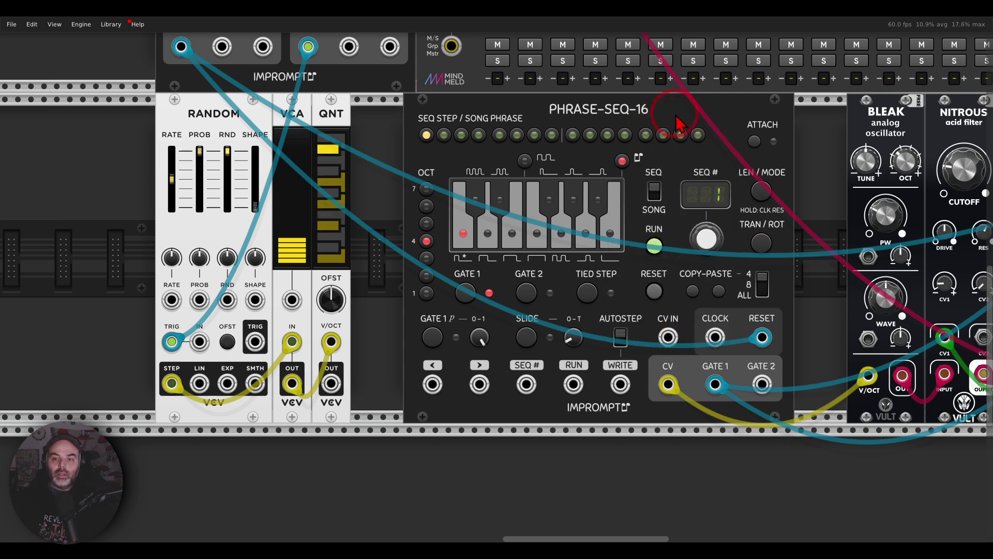
{"action": "mouse_move", "coordinate": [705, 108]}
{"action": "left_mouse_down"}
{"action": "mouse_move", "coordinate": [702, 155]}
{"action": "mouse_move", "coordinate": [677, 150]}
{"action": "mouse_move", "coordinate": [671, 196]}
{"action": "mouse_move", "coordinate": [668, 178]}
{"action": "mouse_move", "coordinate": [683, 197]}
{"action": "mouse_move", "coordinate": [669, 213]}
{"action": "left_mouse_up"}
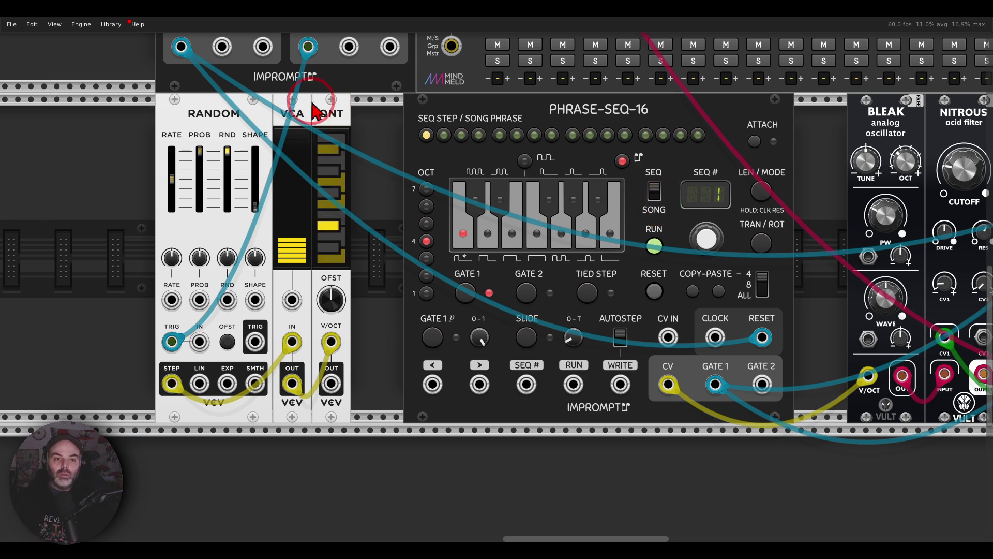
- Connect the QNT module's output to the Phrase-Seq-16's CV IN with a yellow cable
{"action": "mouse_move", "coordinate": [244, 98]}
{"action": "left_mouse_down"}
{"action": "mouse_move", "coordinate": [190, 102]}
{"action": "mouse_move", "coordinate": [189, 135]}
{"action": "mouse_move", "coordinate": [231, 136]}
{"action": "mouse_move", "coordinate": [247, 122]}
{"action": "mouse_move", "coordinate": [245, 101]}
{"action": "left_mouse_up"}
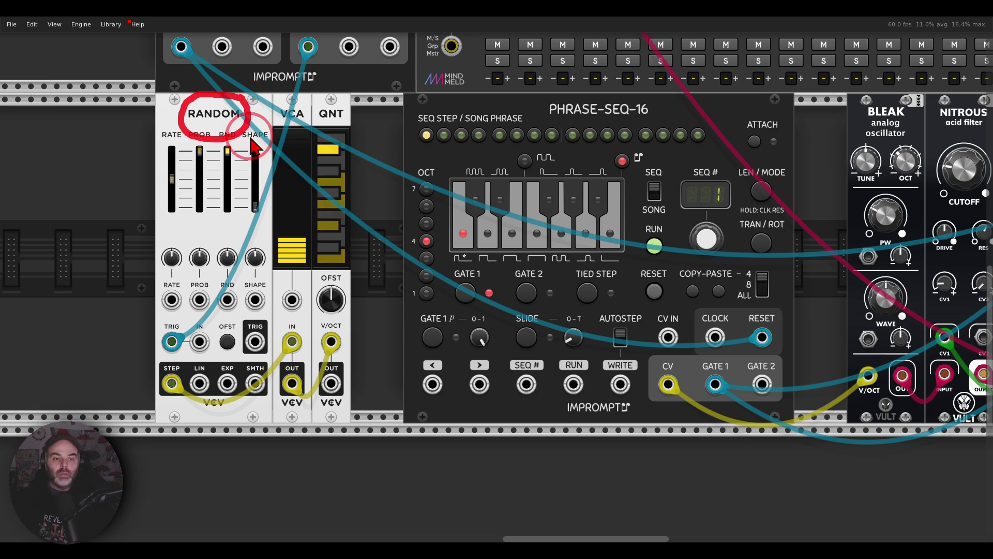
{"action": "mouse_move", "coordinate": [309, 326]}
{"action": "left_mouse_down"}
{"action": "mouse_move", "coordinate": [276, 336]}
{"action": "mouse_move", "coordinate": [264, 387]}
{"action": "mouse_move", "coordinate": [284, 407]}
{"action": "mouse_move", "coordinate": [320, 374]}
{"action": "mouse_move", "coordinate": [311, 334]}
{"action": "left_mouse_up"}
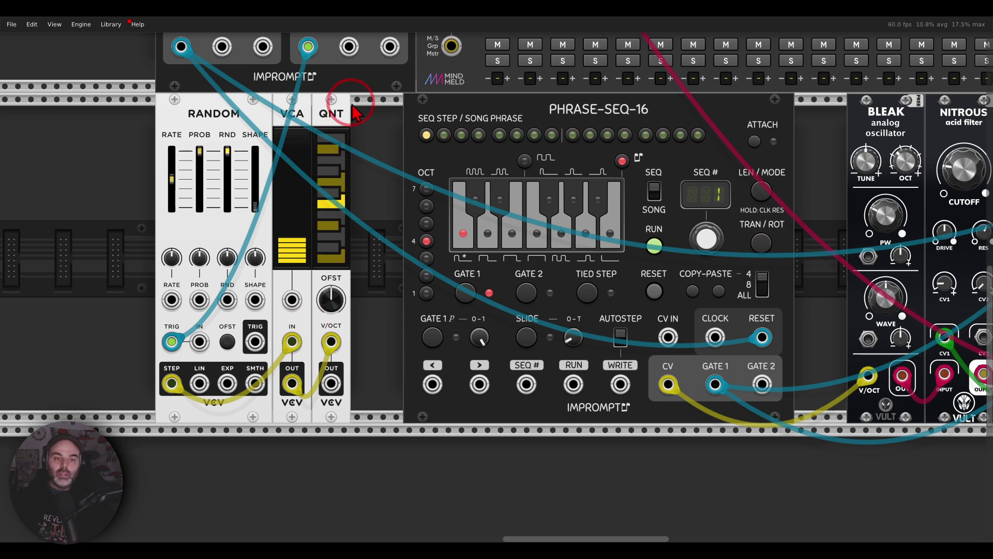
{"action": "mouse_move", "coordinate": [353, 106]}
{"action": "left_mouse_down"}
{"action": "mouse_move", "coordinate": [303, 121]}
{"action": "mouse_move", "coordinate": [354, 101]}
{"action": "left_mouse_up"}
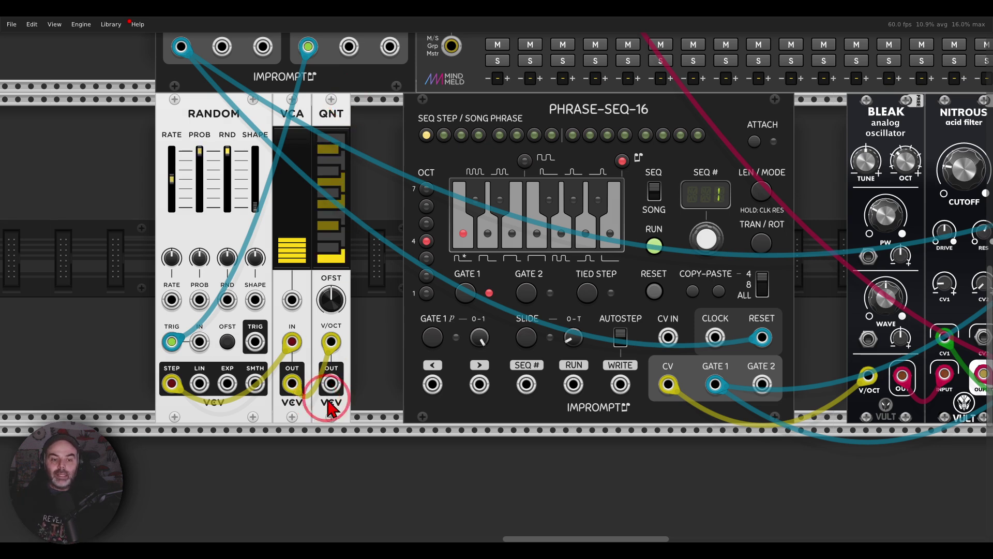
{"action": "right_click", "coordinate": [331, 384]}
{"action": "left_click", "coordinate": [362, 413]}
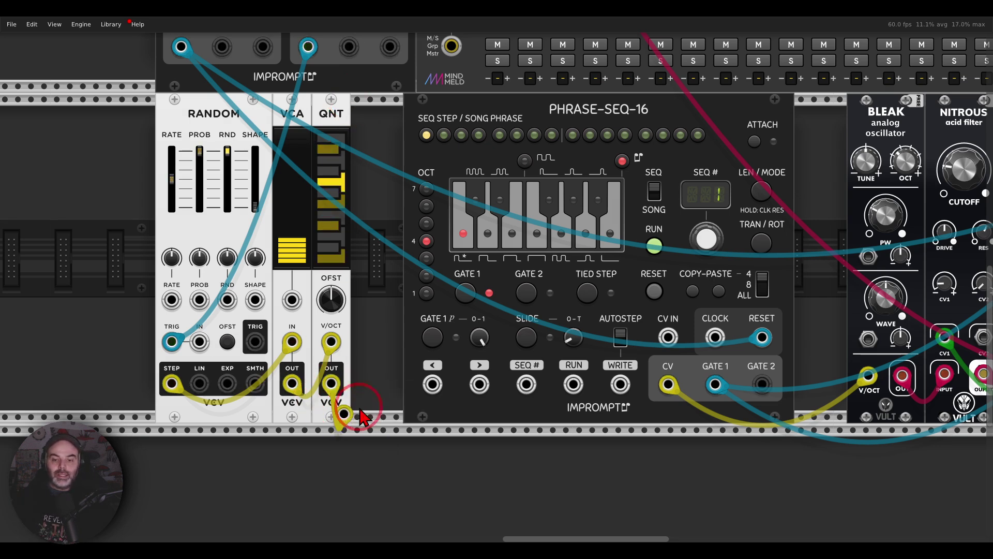
{"action": "left_click", "coordinate": [667, 338]}
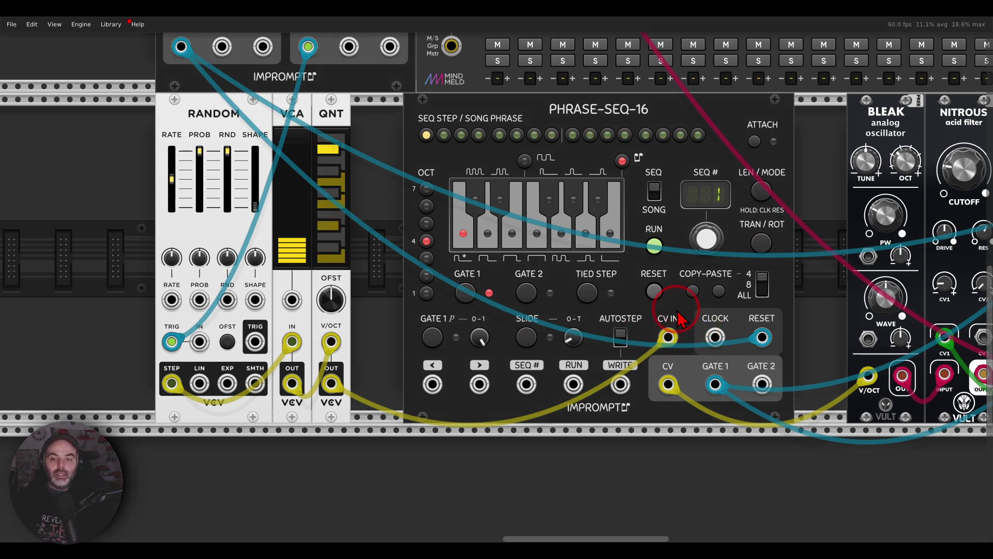
{"action": "mouse_move", "coordinate": [651, 355]}
{"action": "left_mouse_down"}
{"action": "mouse_move", "coordinate": [594, 353]}
{"action": "mouse_move", "coordinate": [591, 406]}
{"action": "mouse_move", "coordinate": [655, 393]}
{"action": "mouse_move", "coordinate": [653, 349]}
{"action": "left_mouse_up"}
- Write random notes into the Phrase-Seq-16 by patching CLK 1 to its WRITE input, and unplug that cable once sequences are filled
{"action": "right_click", "coordinate": [308, 48]}
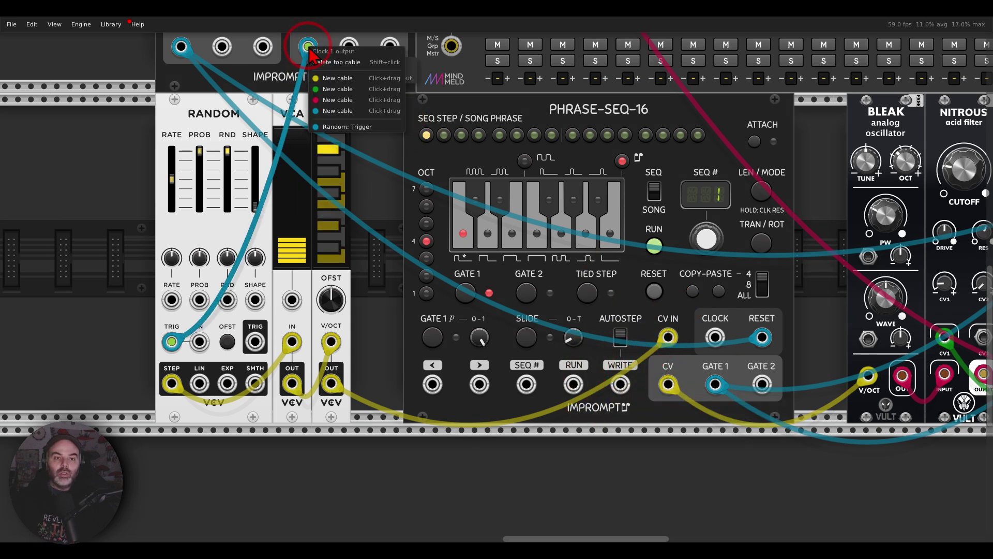
{"action": "left_click", "coordinate": [312, 91]}
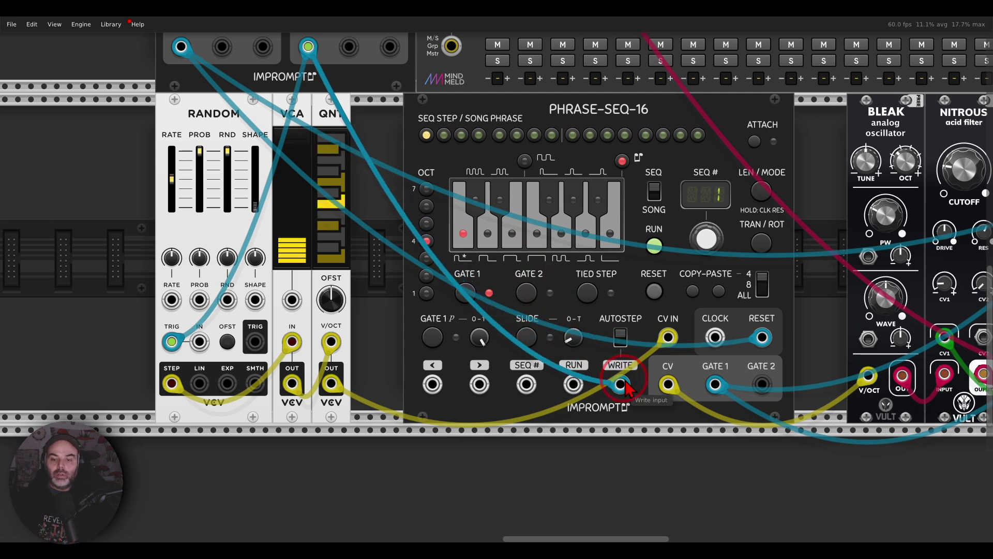
{"action": "left_click_drag", "start_coordinate": [625, 381], "coordinate": [624, 381]}
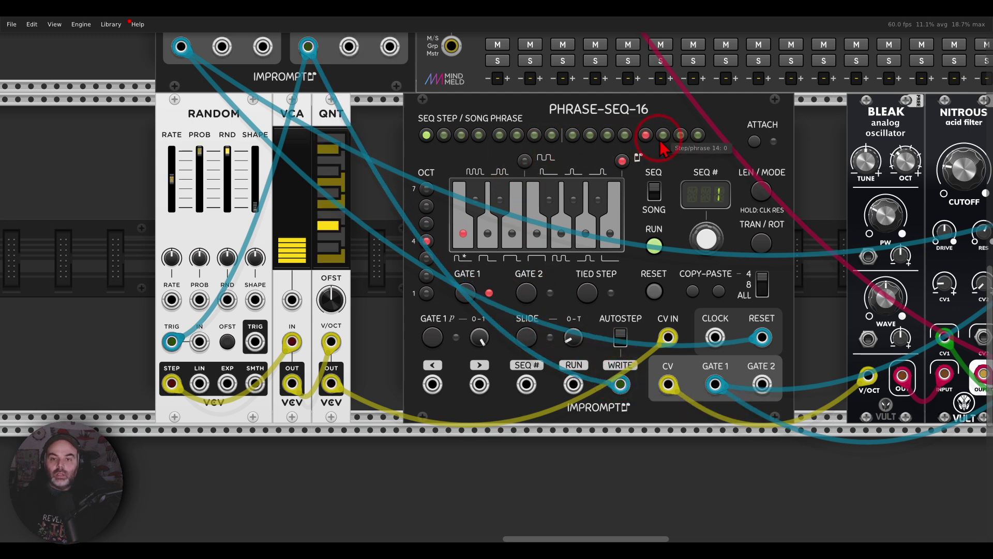
{"action": "left_click", "coordinate": [589, 135]}
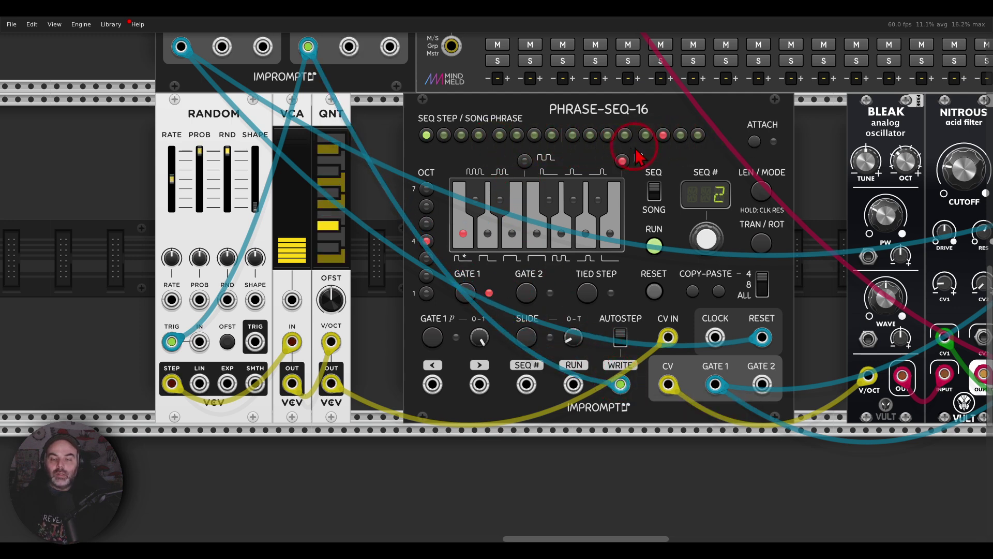
{"action": "left_click", "coordinate": [620, 338]}
{"action": "left_click_drag", "start_coordinate": [621, 384], "coordinate": [607, 433]}
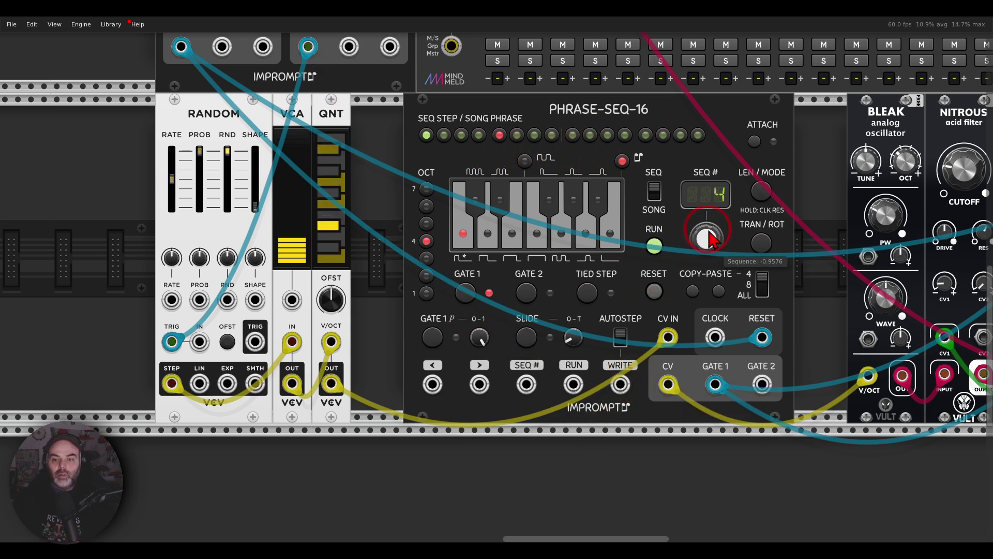
- Select sequence 1 on the Phrase-Seq-16 and connect the CLK 1 output to its CLOCK input
{"action": "left_click_drag", "start_coordinate": [709, 239], "coordinate": [711, 239]}
{"action": "right_click", "coordinate": [309, 48]}
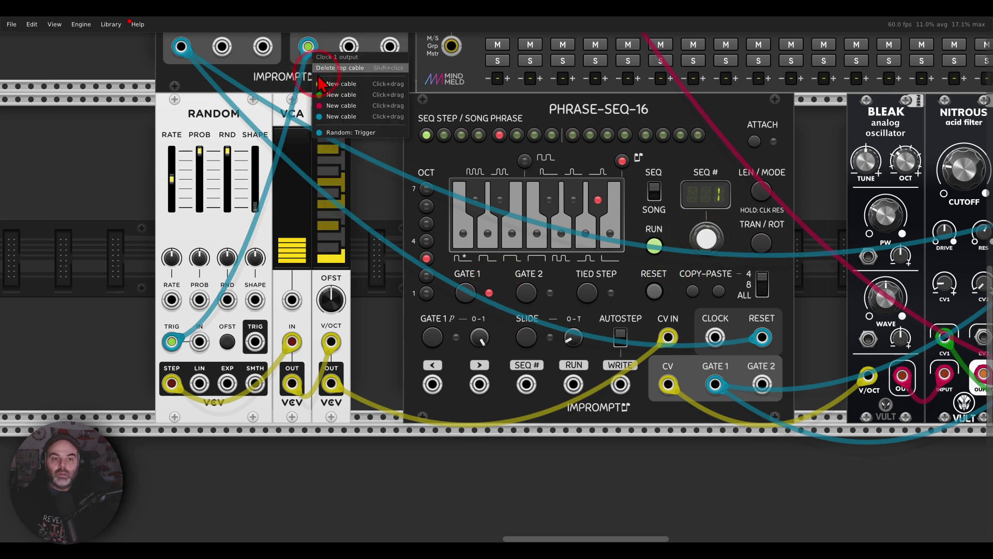
{"action": "left_click_drag", "start_coordinate": [320, 83], "coordinate": [715, 337]}
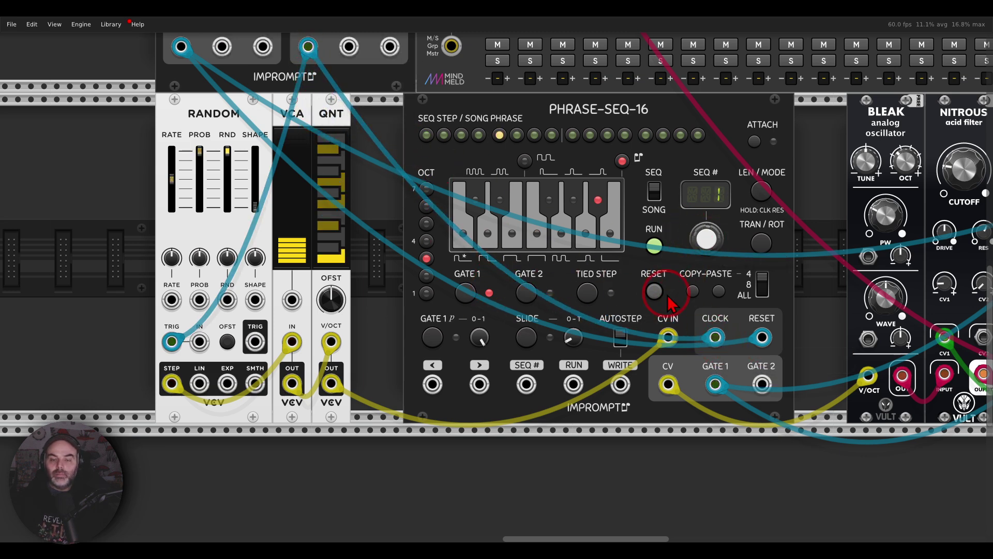
- Check the sequence length set for sequence 1 on the Phrase-Seq-16
{"action": "left_click_drag", "start_coordinate": [696, 285], "coordinate": [604, 273]}
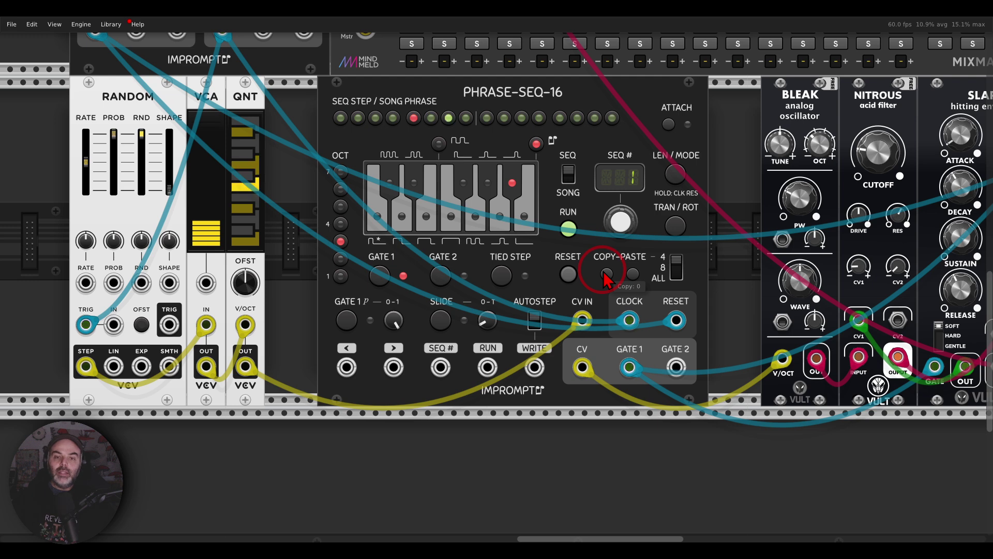
{"action": "left_click", "coordinate": [678, 186]}
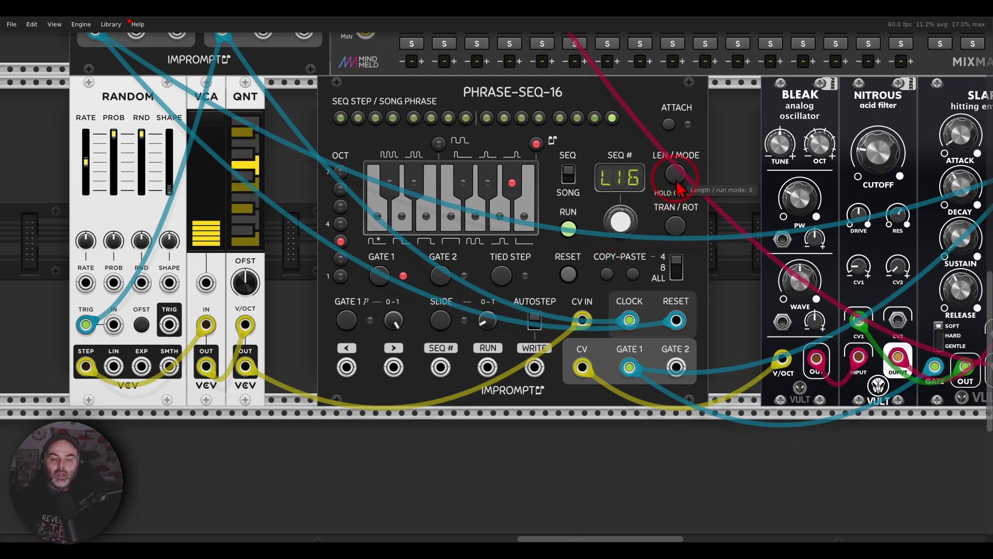
{"action": "left_click_drag", "start_coordinate": [679, 190], "coordinate": [675, 186]}
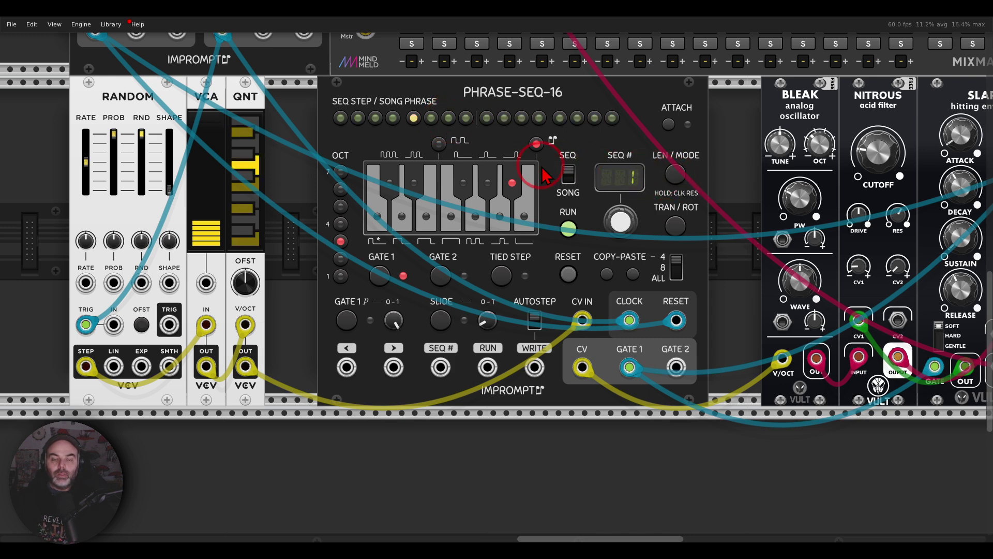
- Turn on Tied Step for step 3 of sequence 1 and select step 5
{"action": "left_click", "coordinate": [401, 123]}
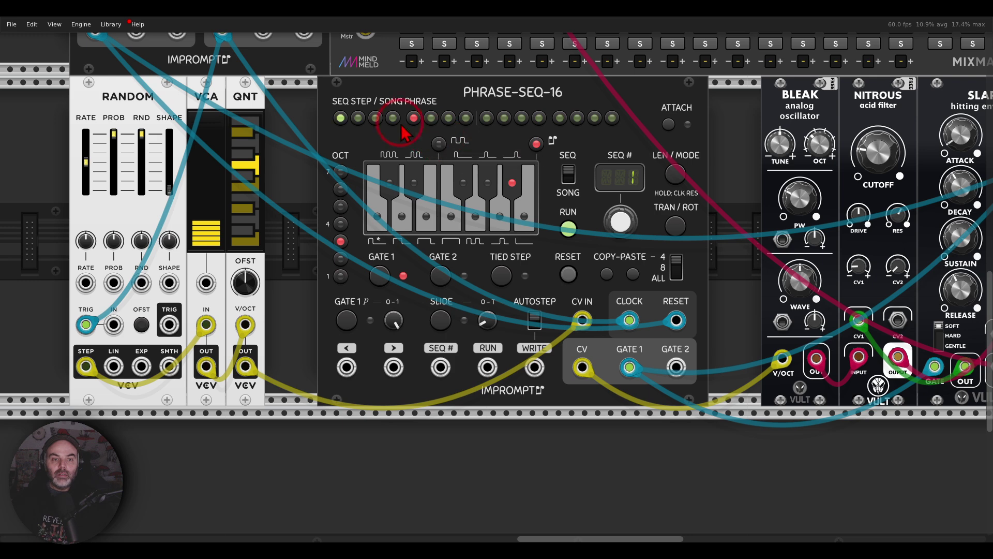
{"action": "left_click", "coordinate": [375, 123]}
{"action": "left_click", "coordinate": [375, 120]}
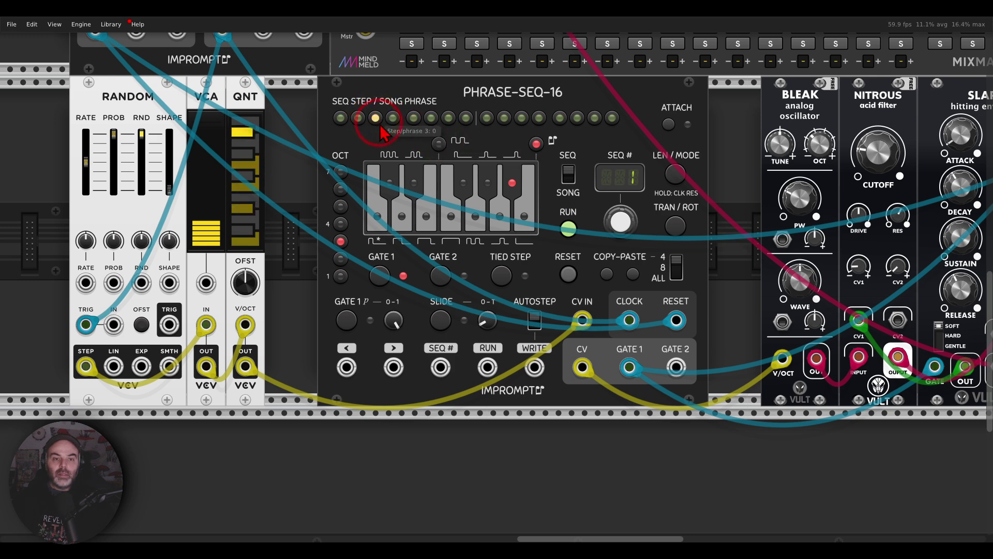
{"action": "left_click", "coordinate": [502, 275]}
{"action": "left_click", "coordinate": [448, 118]}
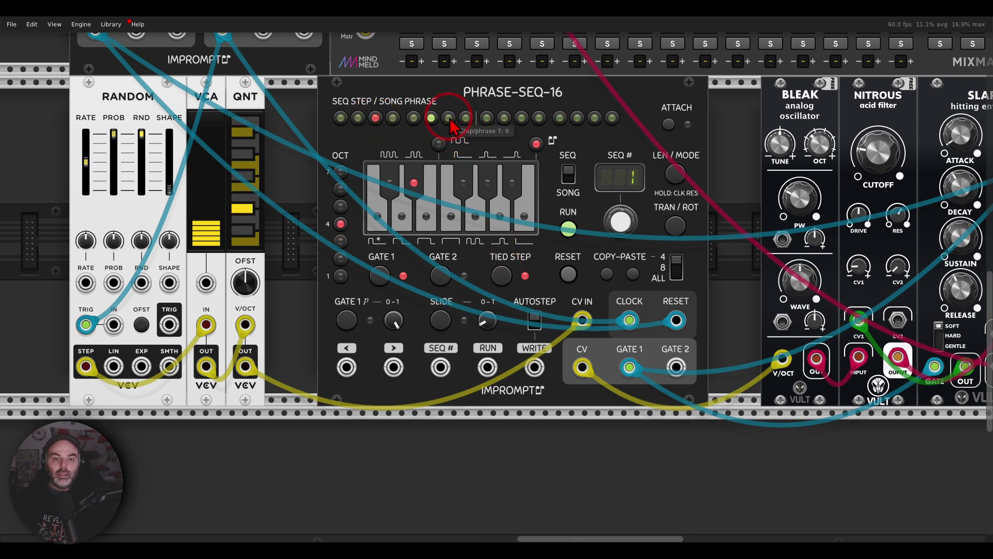
{"action": "left_click", "coordinate": [414, 120]}
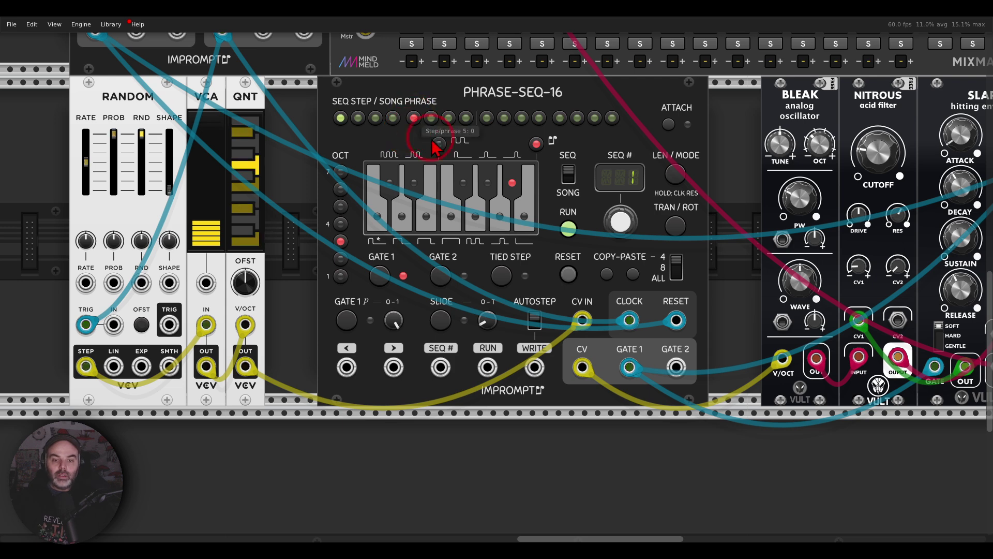
- Turn on Slide for steps 5 and 6 of sequence 1 and raise the slide rate to about 0.9
{"action": "left_click", "coordinate": [442, 322]}
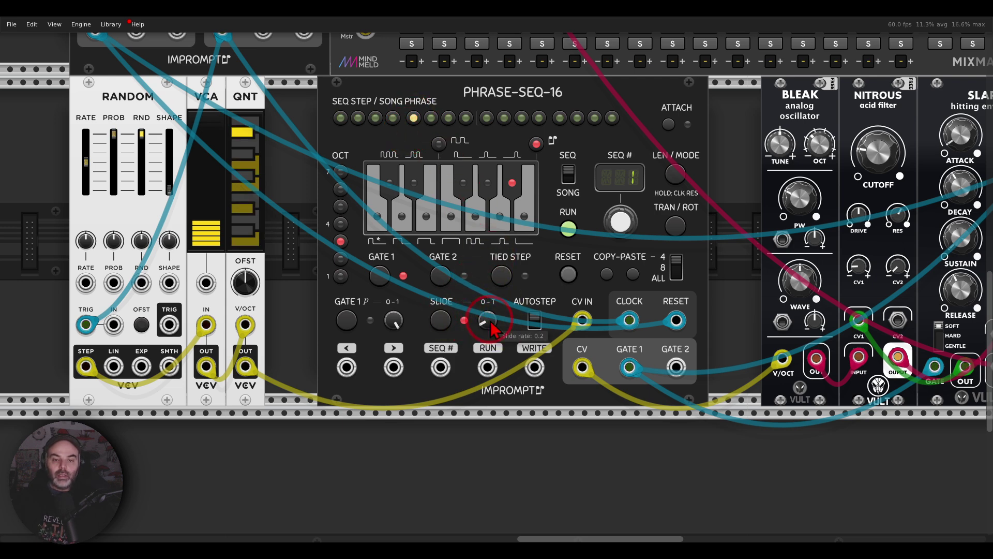
{"action": "left_click_drag", "start_coordinate": [488, 321], "coordinate": [496, 281]}
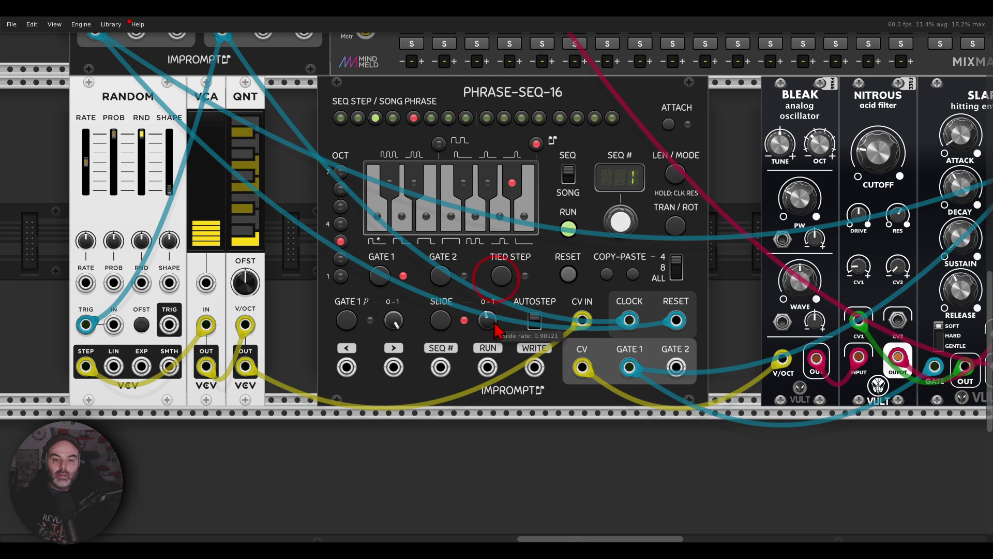
{"action": "left_click", "coordinate": [442, 321]}
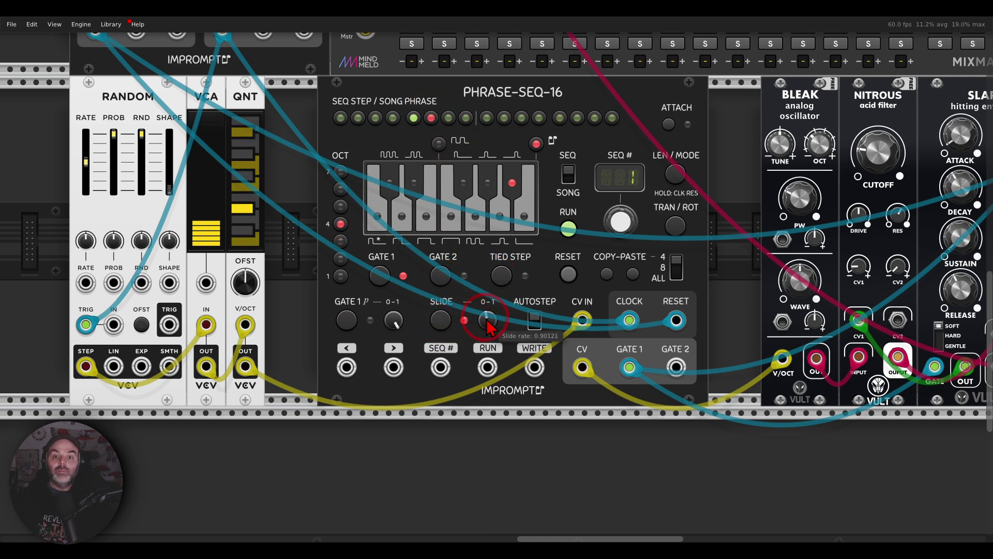
{"action": "left_click_drag", "start_coordinate": [488, 327], "coordinate": [488, 327]}
- Select sequence 2 on the Phrase-Seq-16 and set its length to 8 steps
{"action": "left_click_drag", "start_coordinate": [620, 227], "coordinate": [628, 225]}
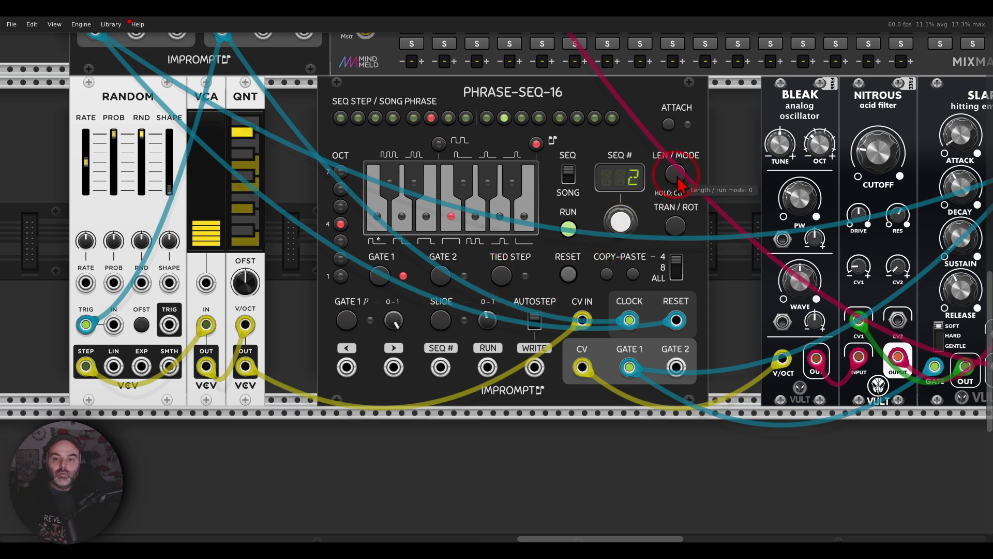
{"action": "left_click", "coordinate": [674, 176]}
{"action": "left_click", "coordinate": [465, 119]}
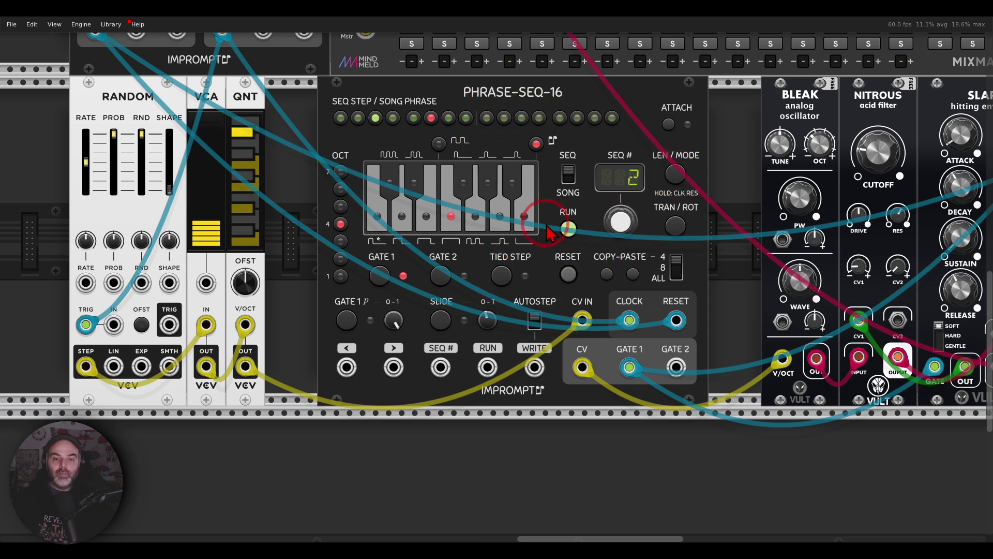
- In sequence 2, turn on Tied Step for steps 4 and 7 and Slide for step 5
{"action": "left_click", "coordinate": [393, 118]}
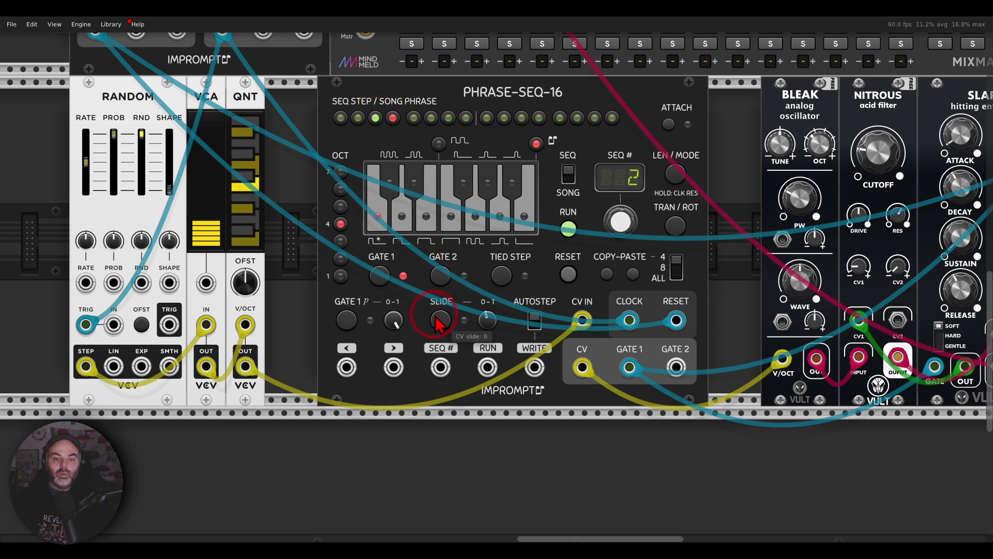
{"action": "left_click", "coordinate": [500, 275]}
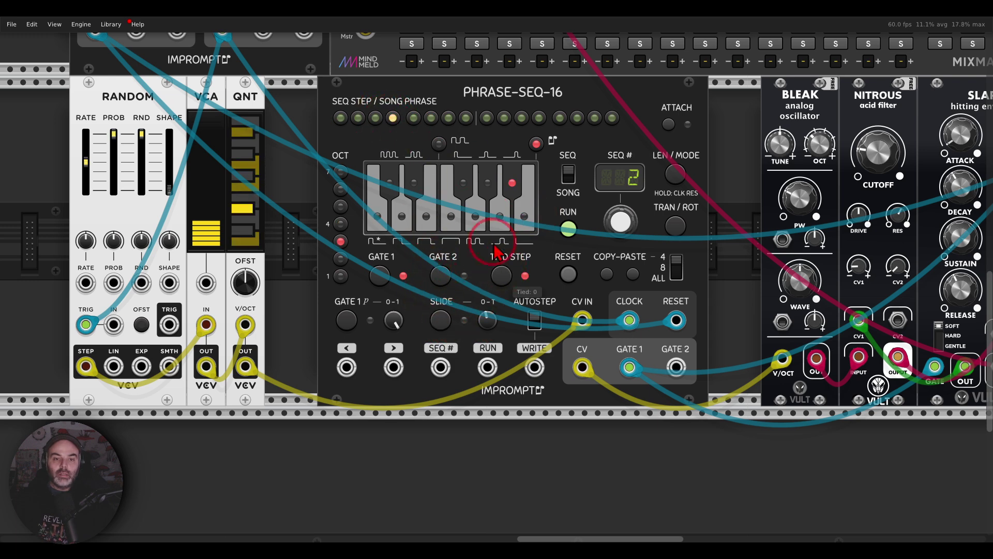
{"action": "left_click", "coordinate": [449, 123]}
{"action": "left_click", "coordinate": [488, 267]}
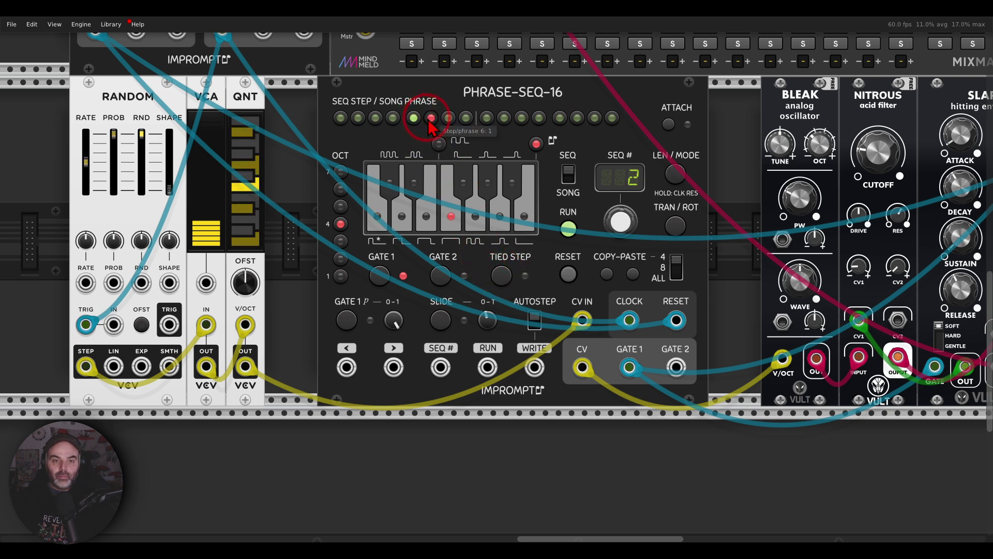
{"action": "left_click", "coordinate": [441, 320]}
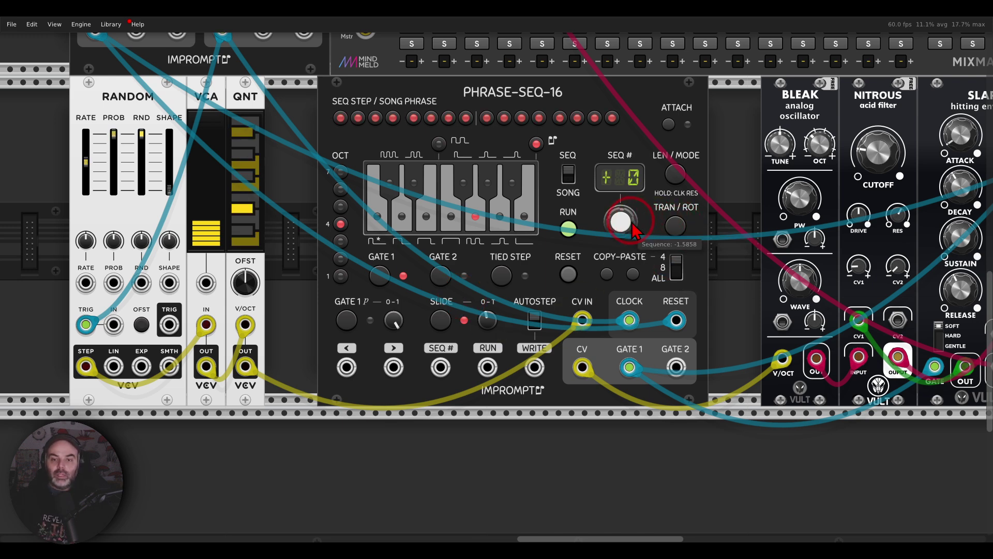
- Transpose sequence 2 up by 7 semitones and leave the transpose mode
{"action": "mouse_move", "coordinate": [631, 225]}
{"action": "left_mouse_down"}
{"action": "mouse_move", "coordinate": [629, 171]}
{"action": "mouse_move", "coordinate": [630, 221]}
{"action": "left_mouse_up"}
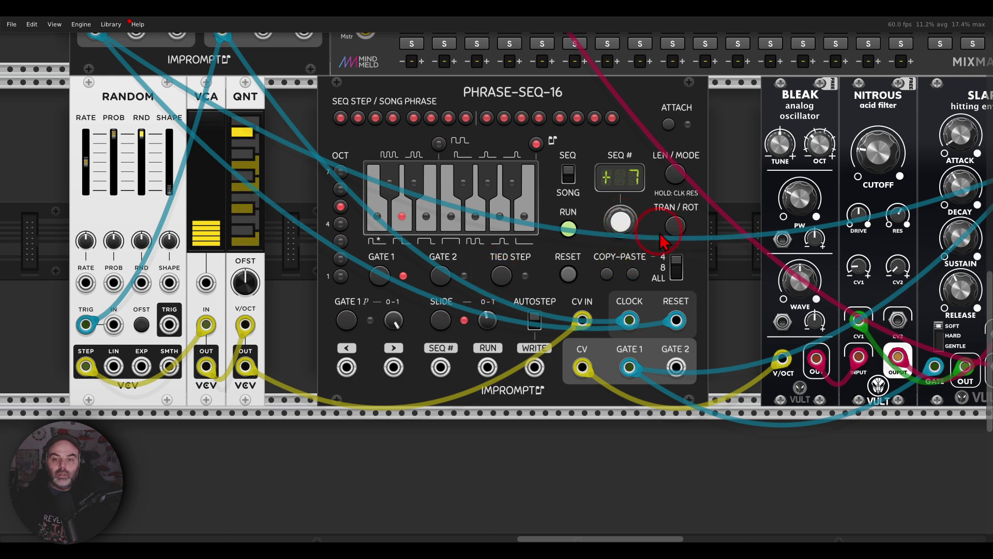
{"action": "left_click", "coordinate": [675, 227]}
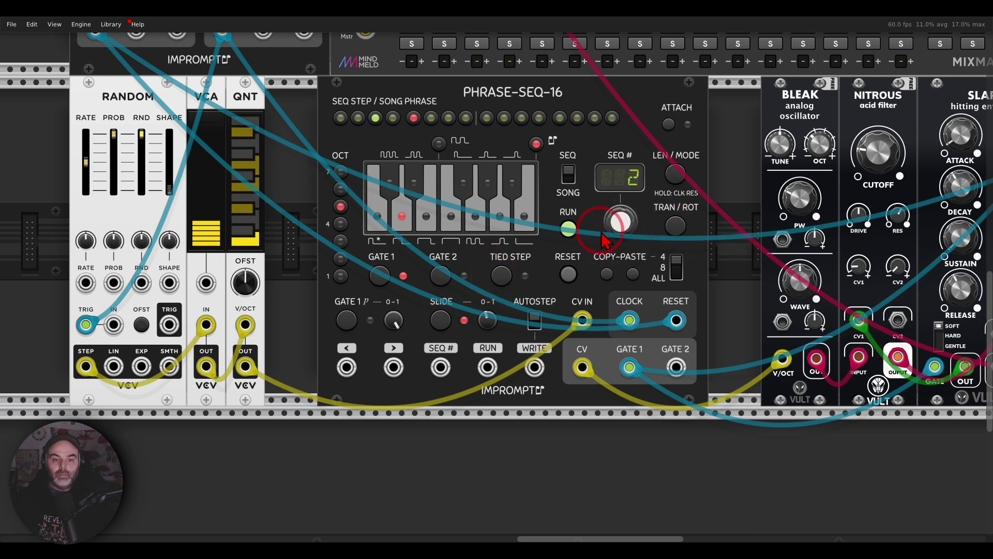
- Select sequence 3 on the Phrase-Seq-16 and set its length to 12 steps
{"action": "left_click_drag", "start_coordinate": [620, 226], "coordinate": [620, 224]}
{"action": "left_click_drag", "start_coordinate": [500, 276], "coordinate": [500, 276]}
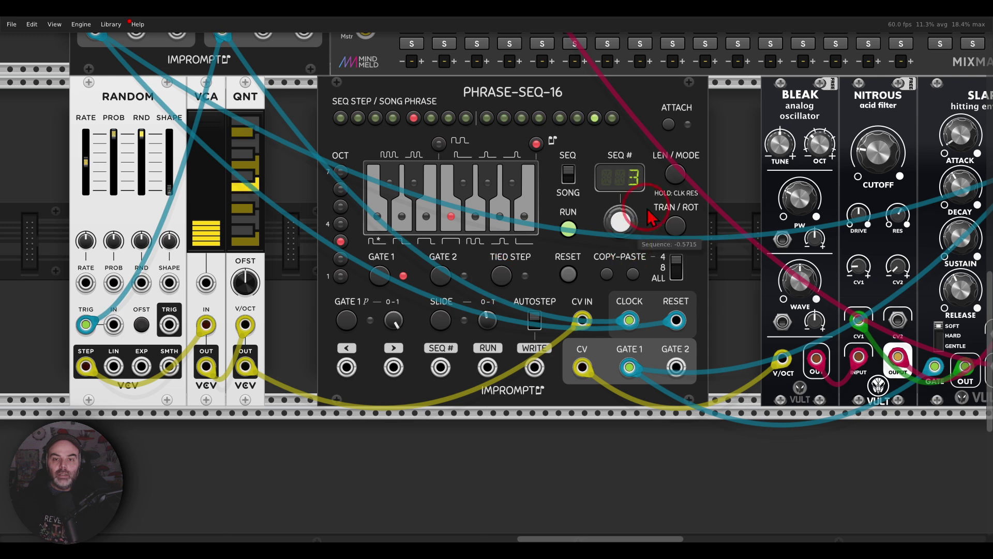
{"action": "left_click", "coordinate": [675, 175]}
{"action": "left_click", "coordinate": [539, 119]}
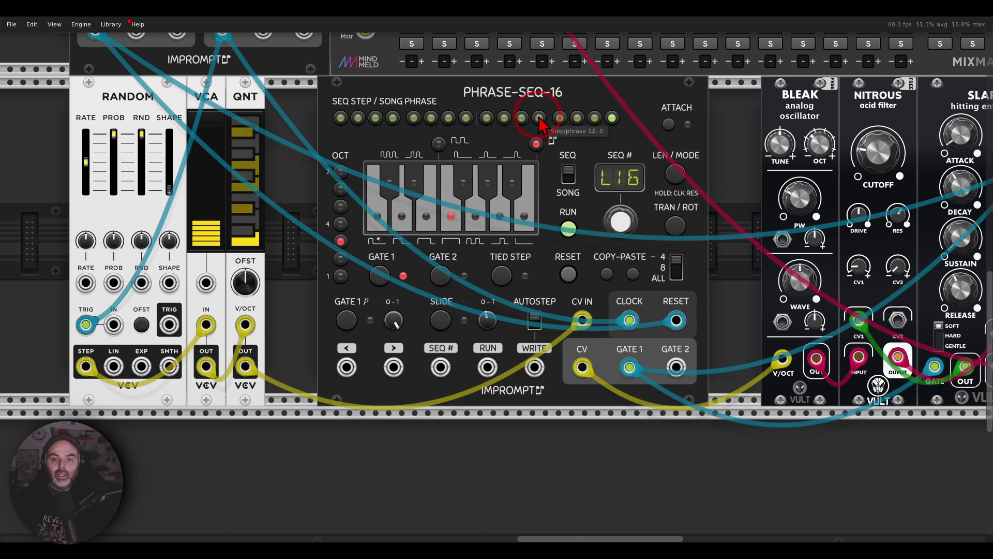
- Turn on Tied Step for individual steps of sequence 3, including steps 2 and 6
{"action": "left_click", "coordinate": [358, 118]}
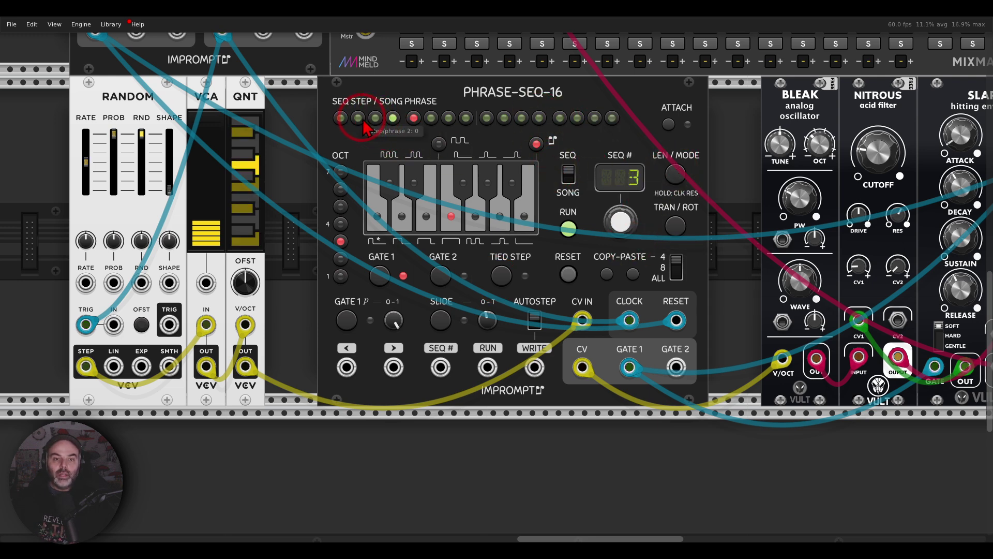
{"action": "left_click", "coordinate": [490, 274]}
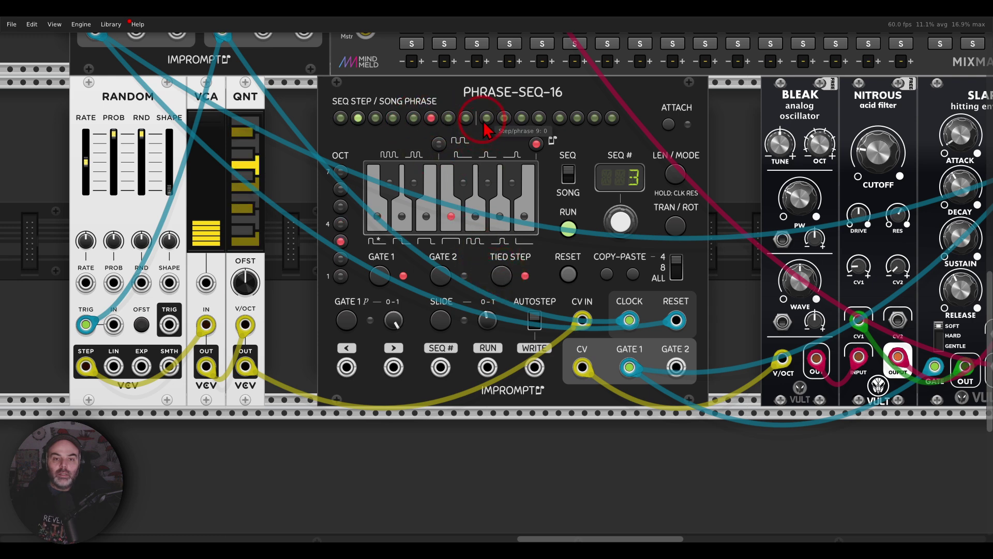
{"action": "left_click", "coordinate": [499, 274]}
{"action": "left_click", "coordinate": [448, 184]}
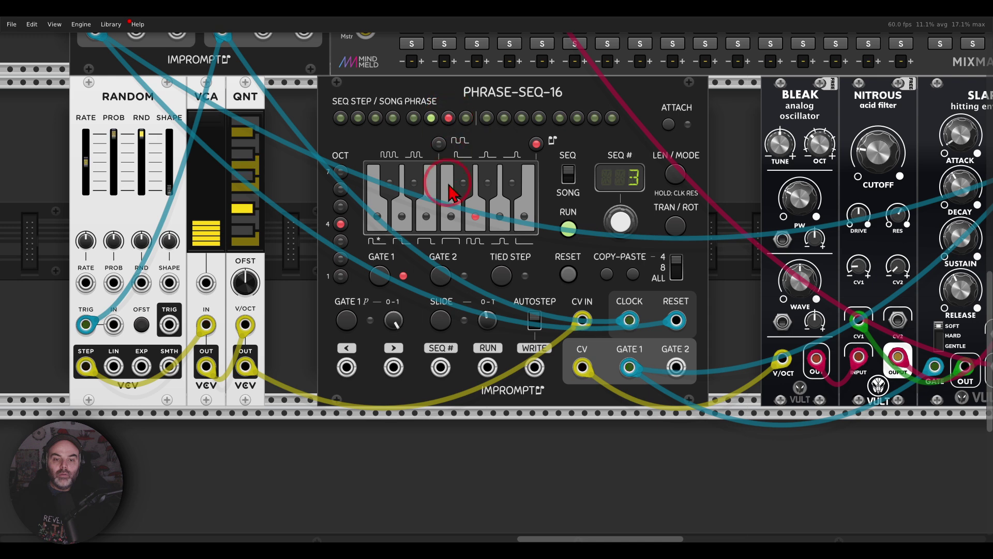
- Turn on Slide for steps 11 and 3 of sequence 3
{"action": "left_click", "coordinate": [504, 119]}
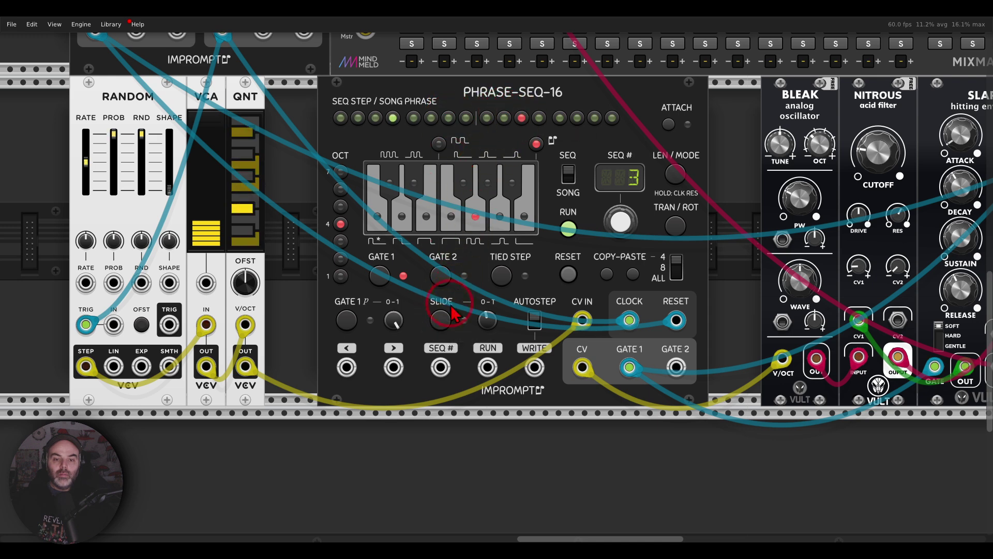
{"action": "left_click", "coordinate": [443, 319]}
{"action": "left_click", "coordinate": [375, 119]}
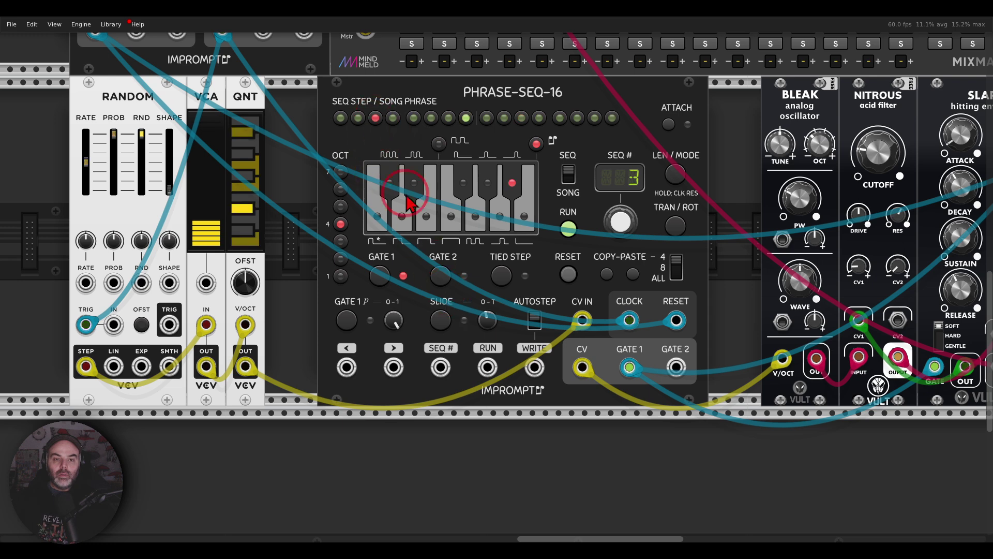
{"action": "left_click", "coordinate": [444, 321]}
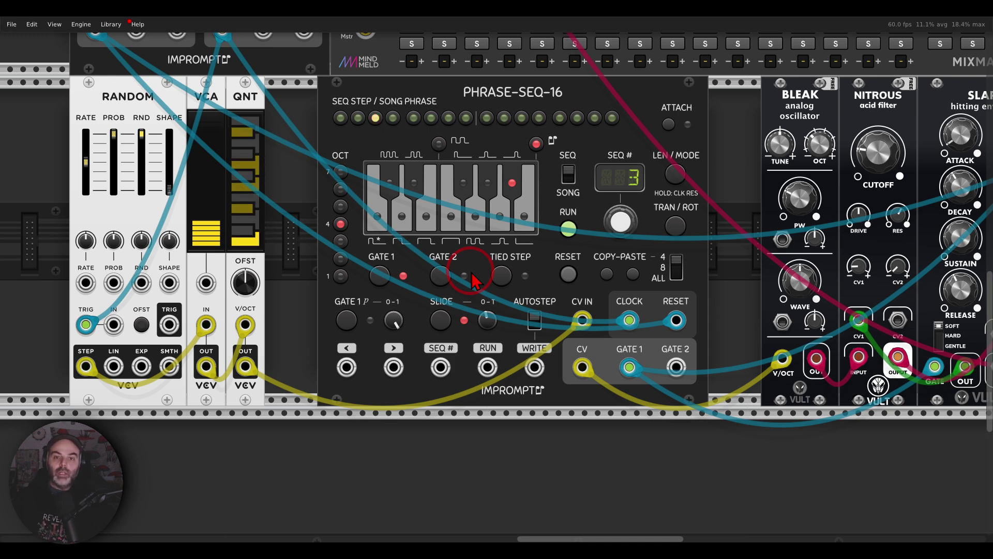
- Switch the Phrase-Seq-16 to Song mode and set the song length to 4 phrases
{"action": "left_click", "coordinate": [569, 175]}
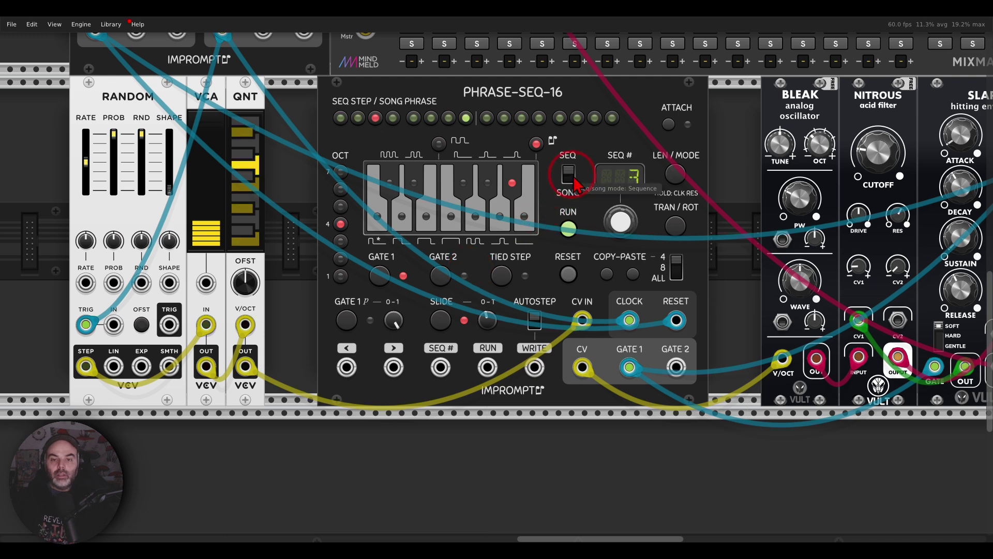
{"action": "left_click", "coordinate": [572, 171]}
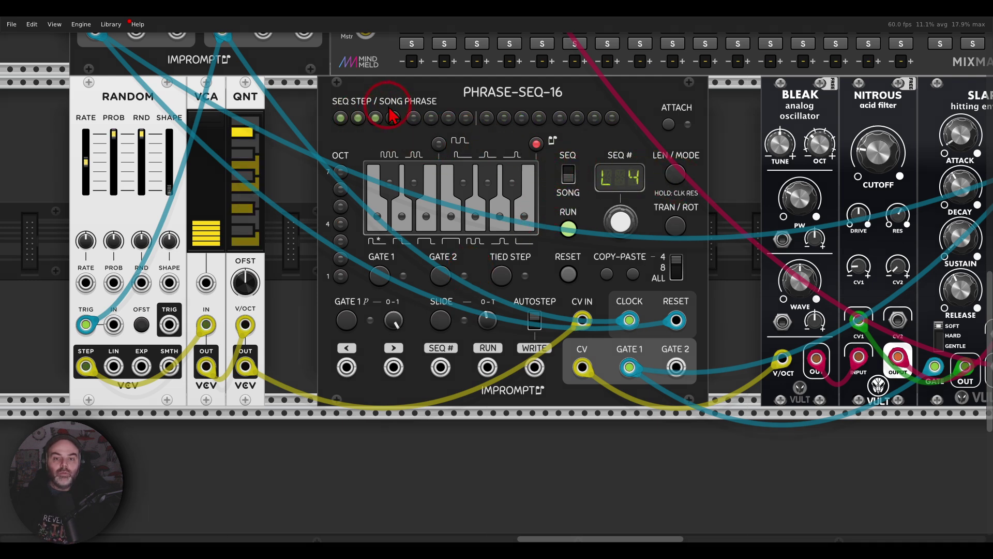
{"action": "left_click", "coordinate": [685, 178]}
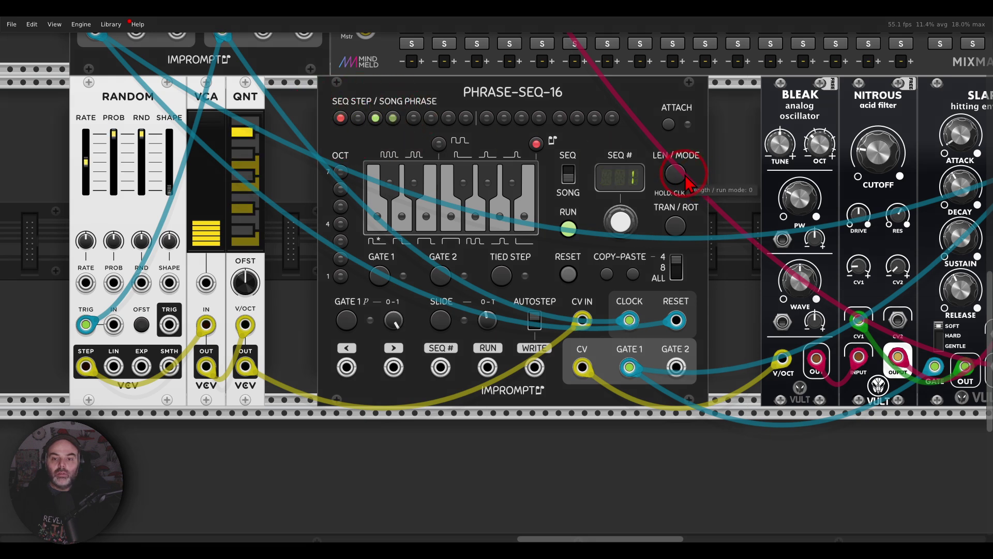
- Assign the recorded sequences to the song phrases, setting phrase 4 to sequence 3
{"action": "left_click", "coordinate": [358, 119]}
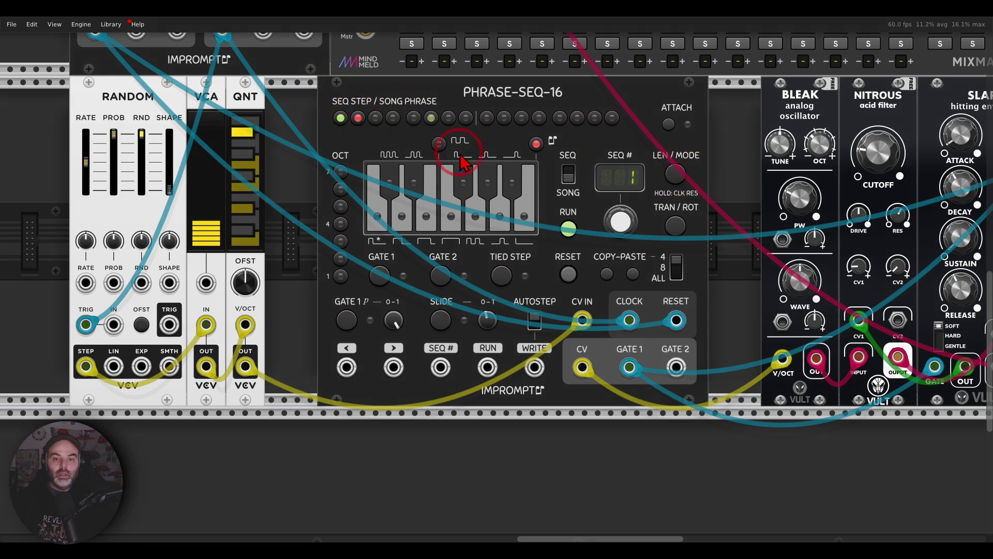
{"action": "left_click", "coordinate": [626, 232]}
{"action": "left_click", "coordinate": [362, 123]}
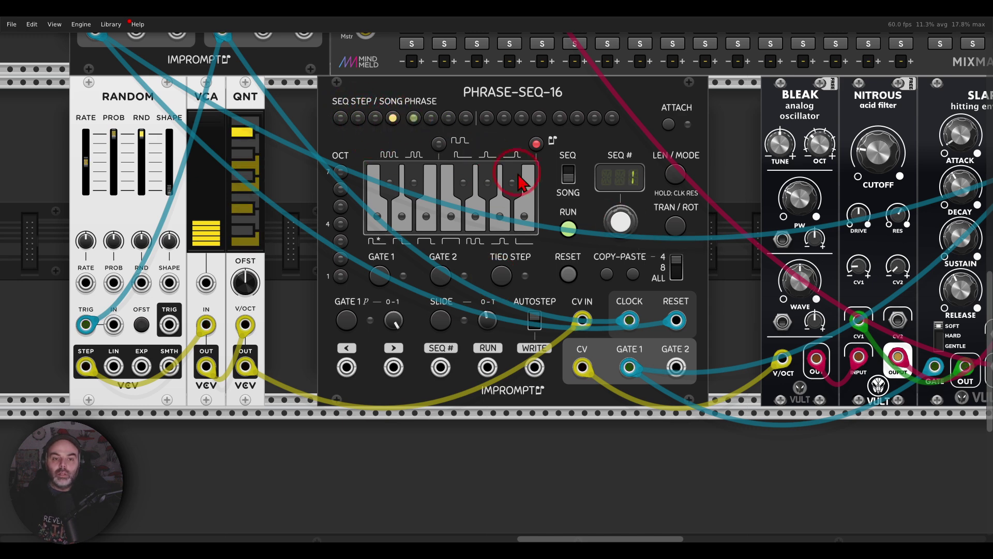
{"action": "left_click", "coordinate": [617, 227]}
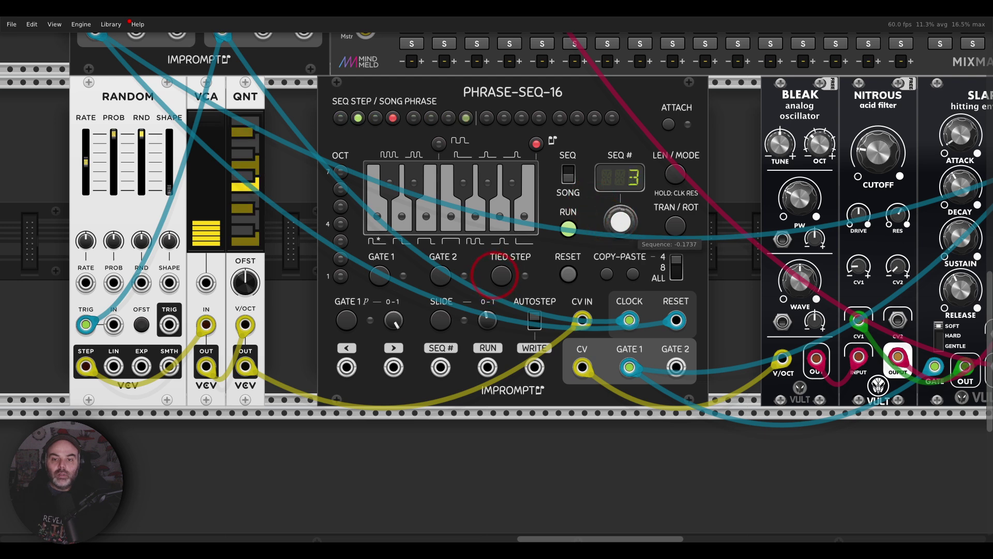
{"action": "left_click", "coordinate": [586, 151]}
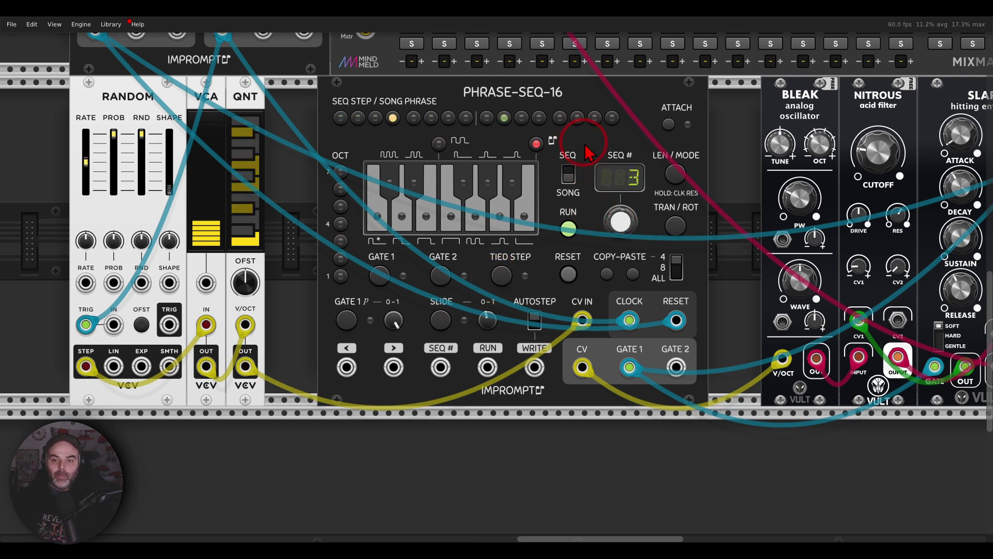
{"action": "left_click", "coordinate": [650, 138]}
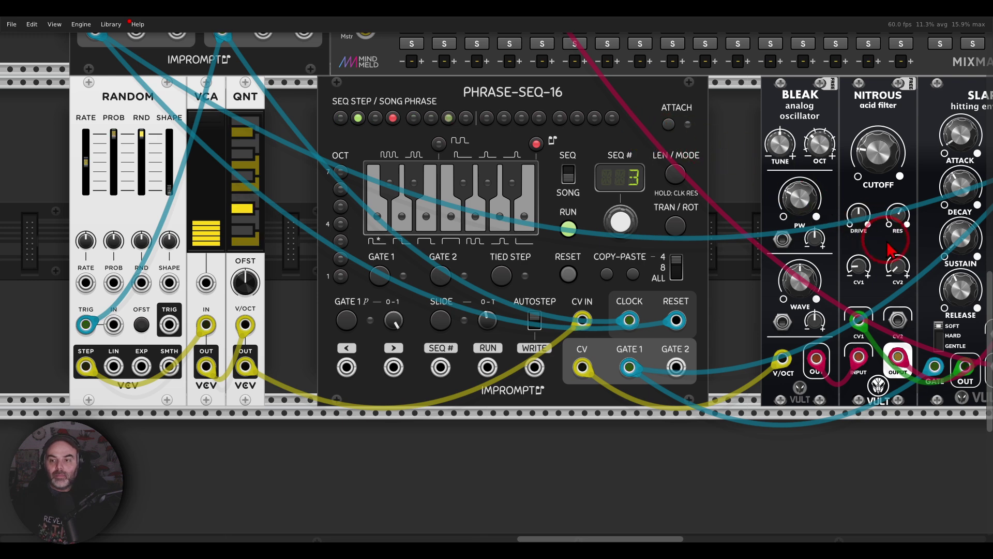
- Adjust the Nitrous filter's resonance and set its CV1 amount to about 28.6 %
{"action": "mouse_move", "coordinate": [898, 216]}
{"action": "left_mouse_down"}
{"action": "mouse_move", "coordinate": [898, 200]}
{"action": "mouse_move", "coordinate": [898, 231]}
{"action": "left_mouse_up"}
{"action": "left_click_drag", "start_coordinate": [858, 265], "coordinate": [859, 245]}
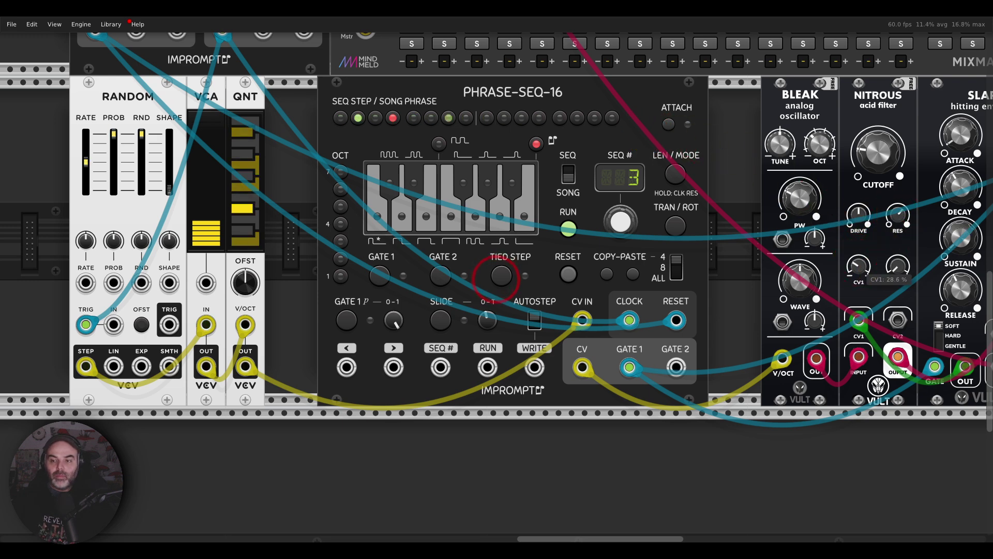